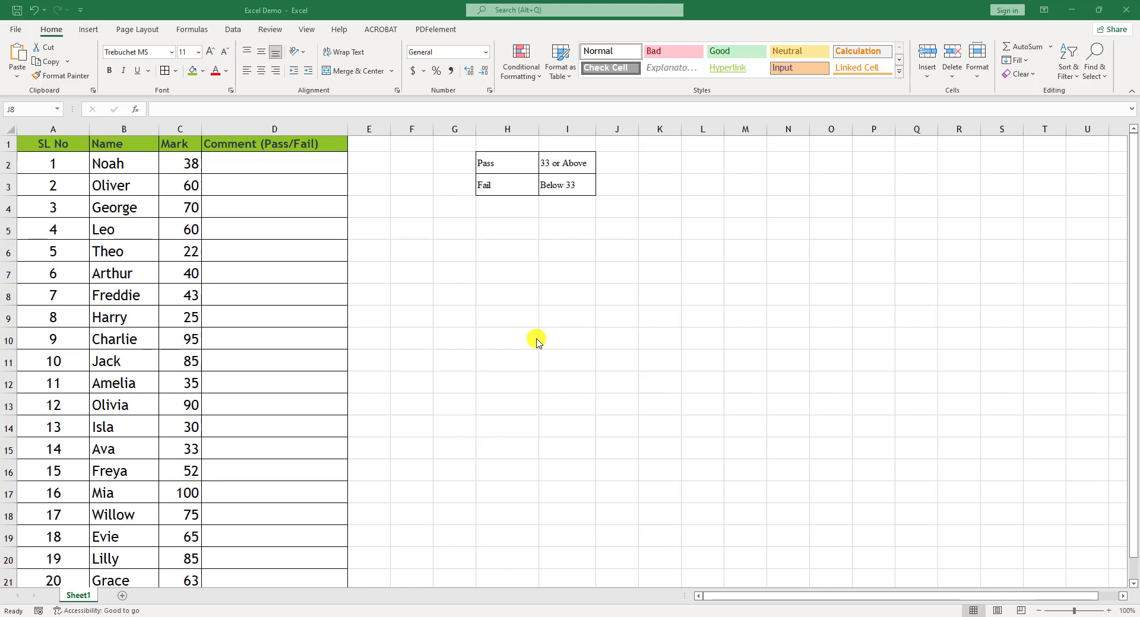
- Examine the pass and fail criteria in H2:I3 alongside the student names and the empty comment column
left_click(460, 257)
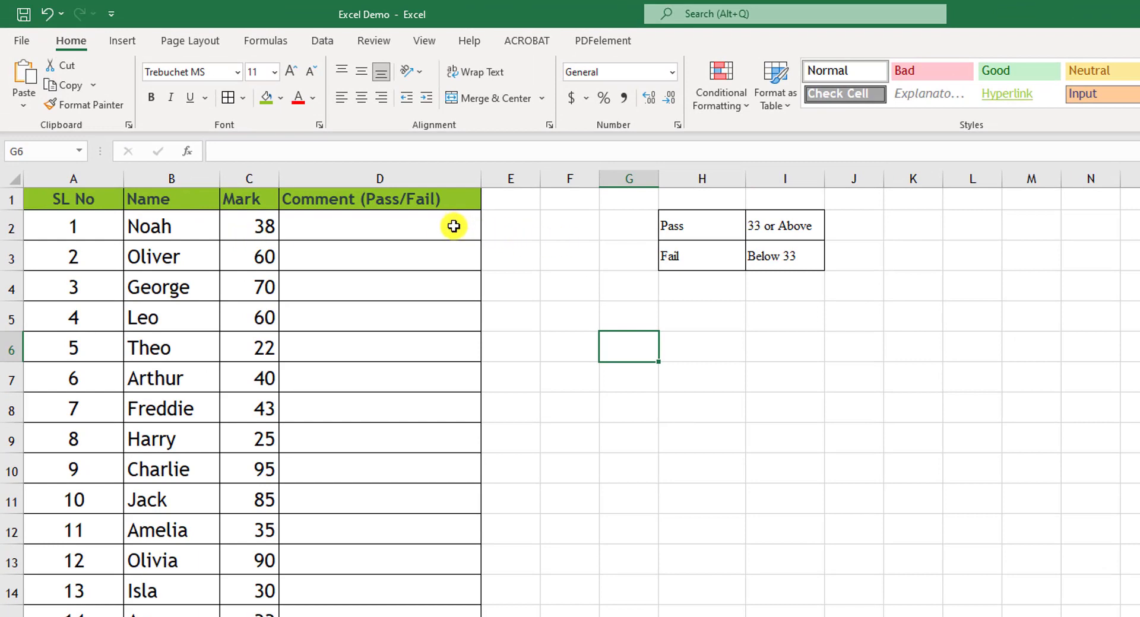
left_click(448, 226)
left_click(701, 237)
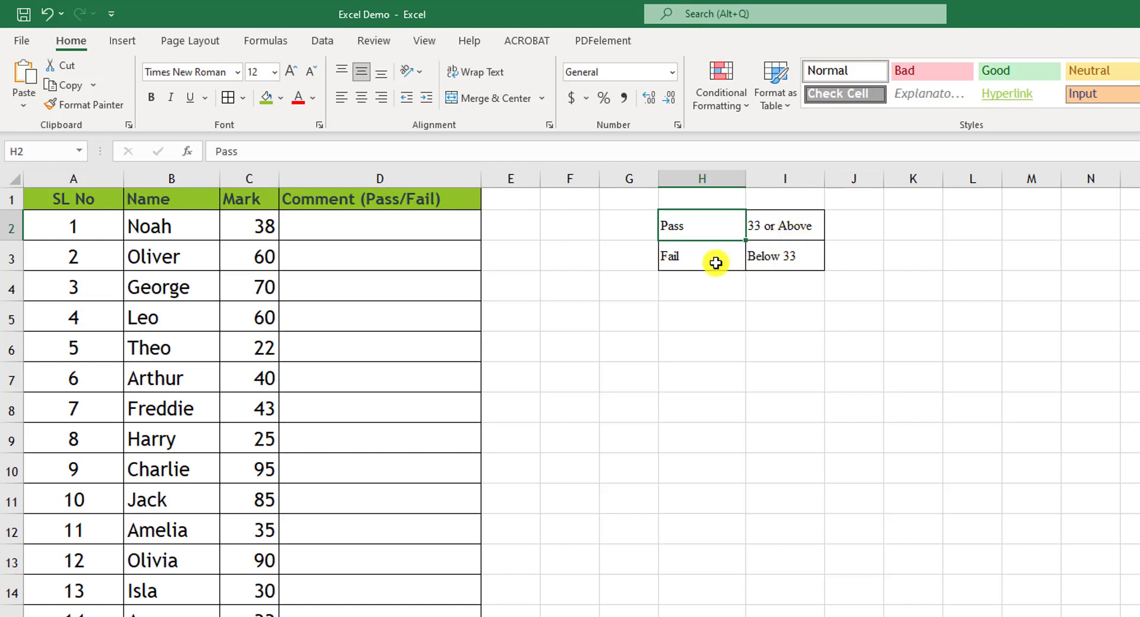
left_click(716, 255)
left_click(787, 253)
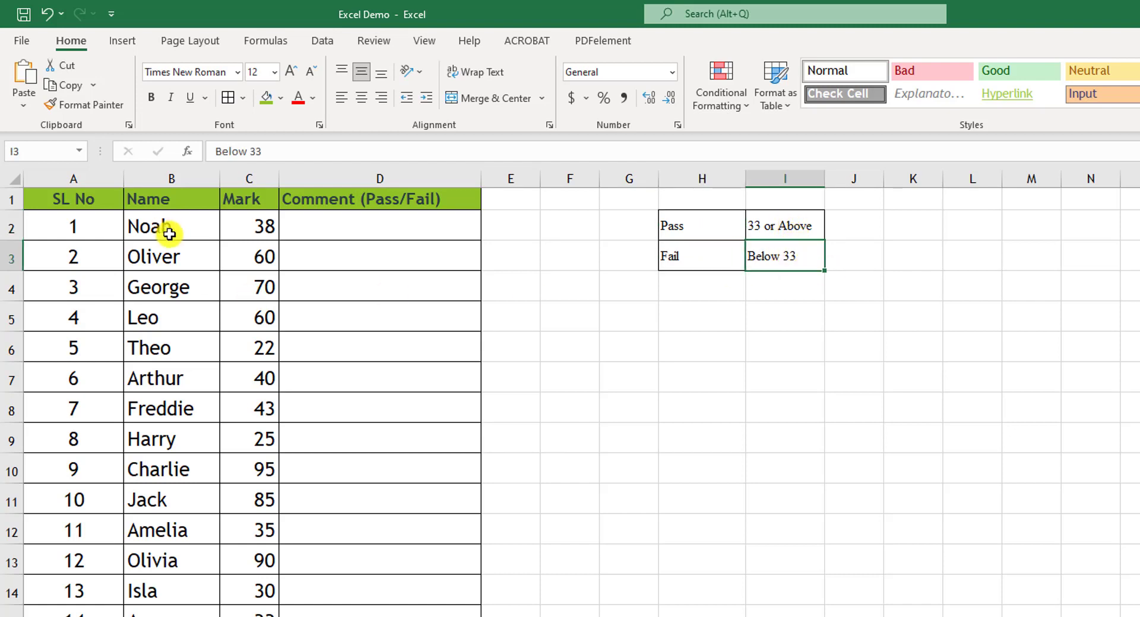
left_click(168, 229)
left_click(180, 257)
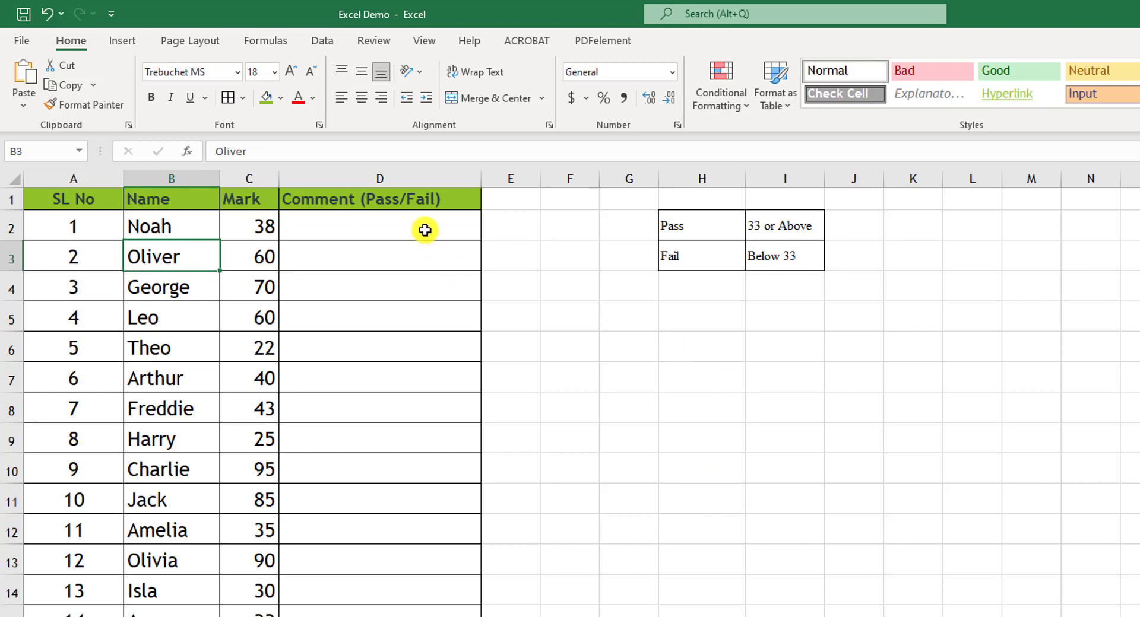
left_click(425, 230)
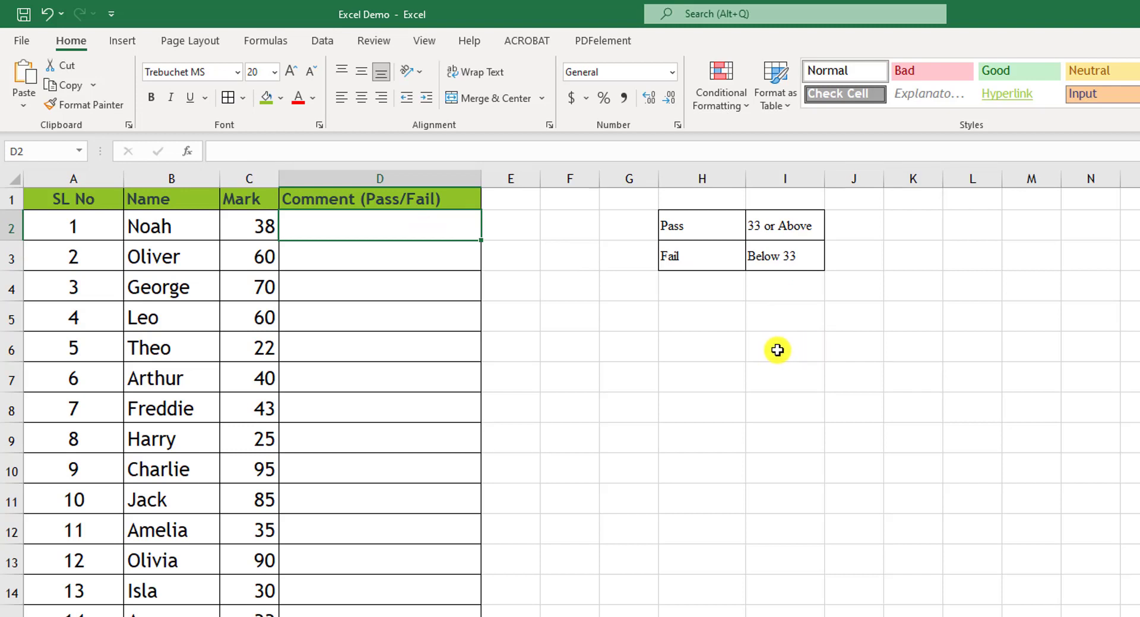
left_click(776, 349)
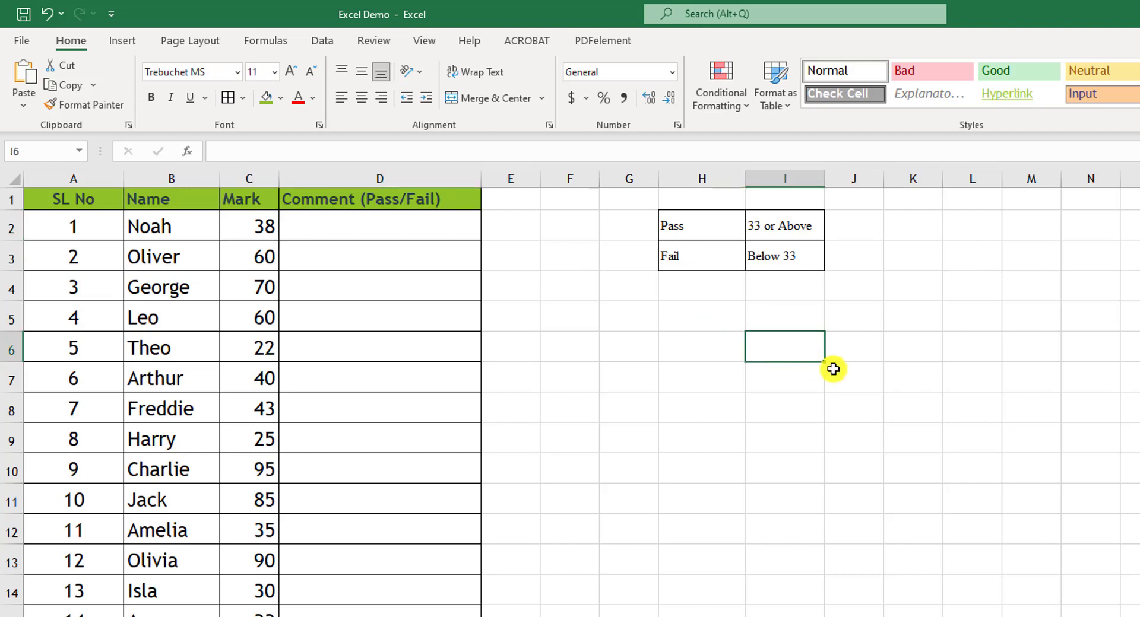
type("=")
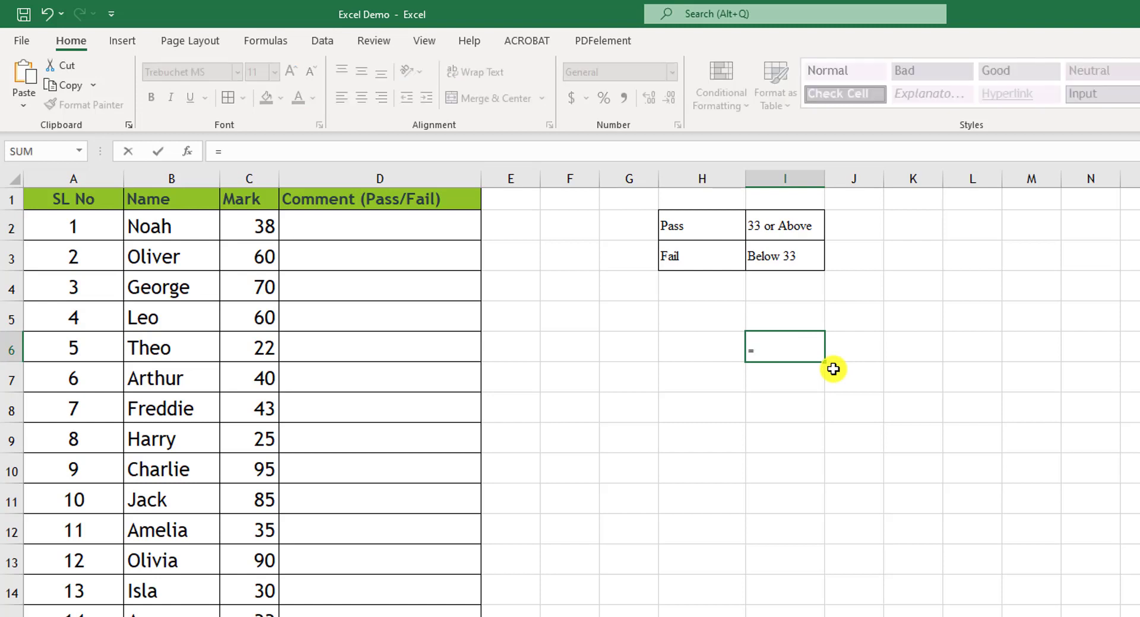
type("if")
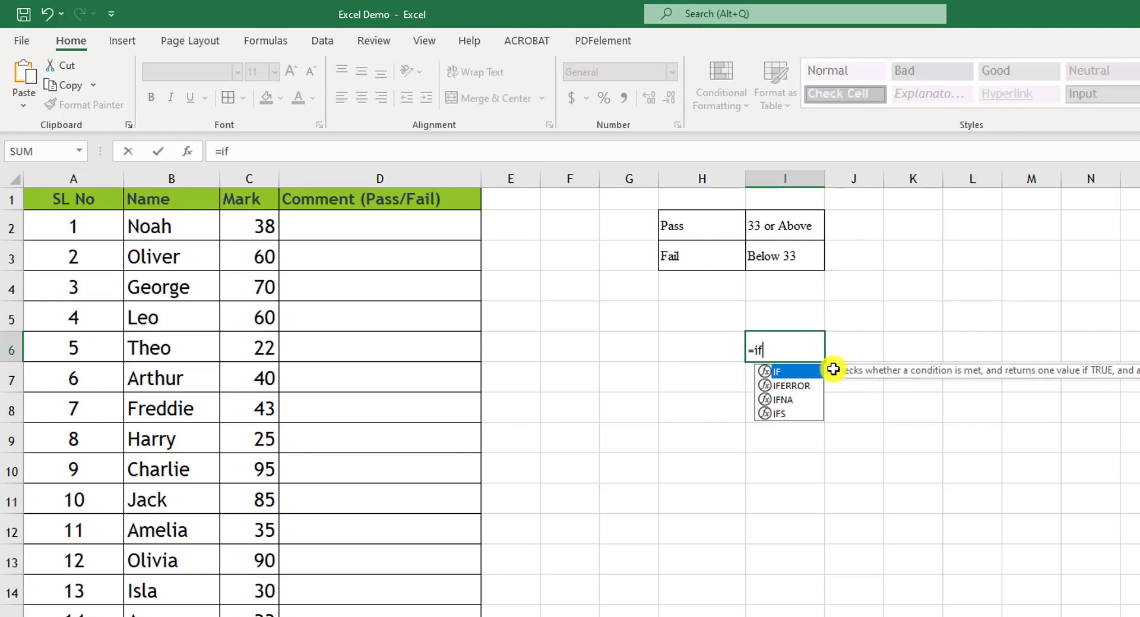
type("(")
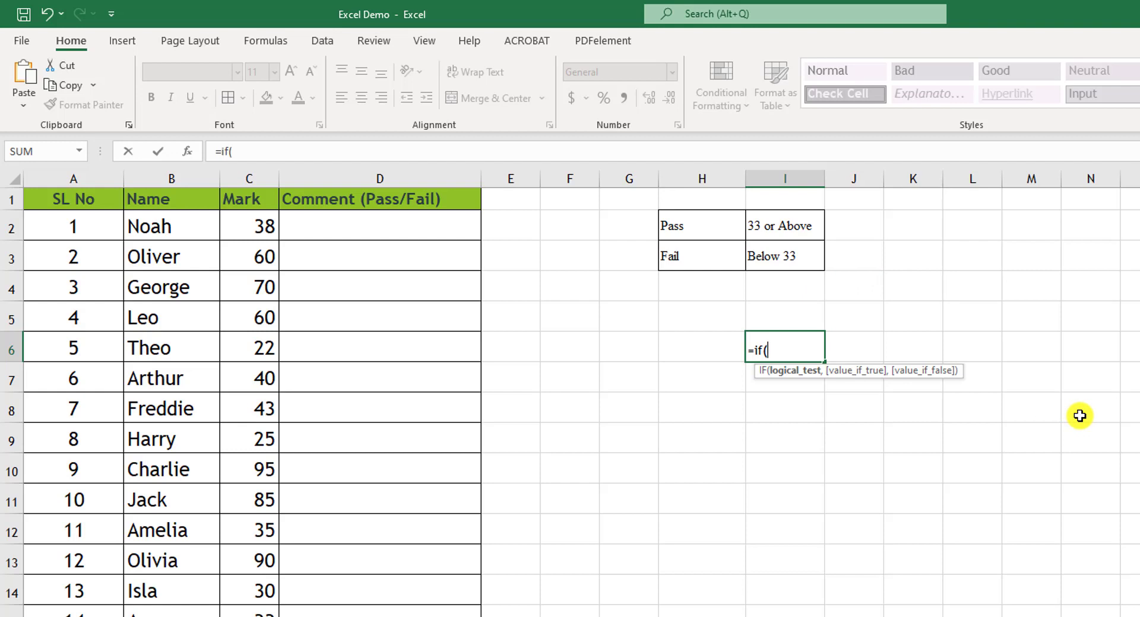
key("Escape")
- Enter the test value 20 in cell H6 and the formula =IF(H6=20,1,0) in cell I6
left_click(726, 351)
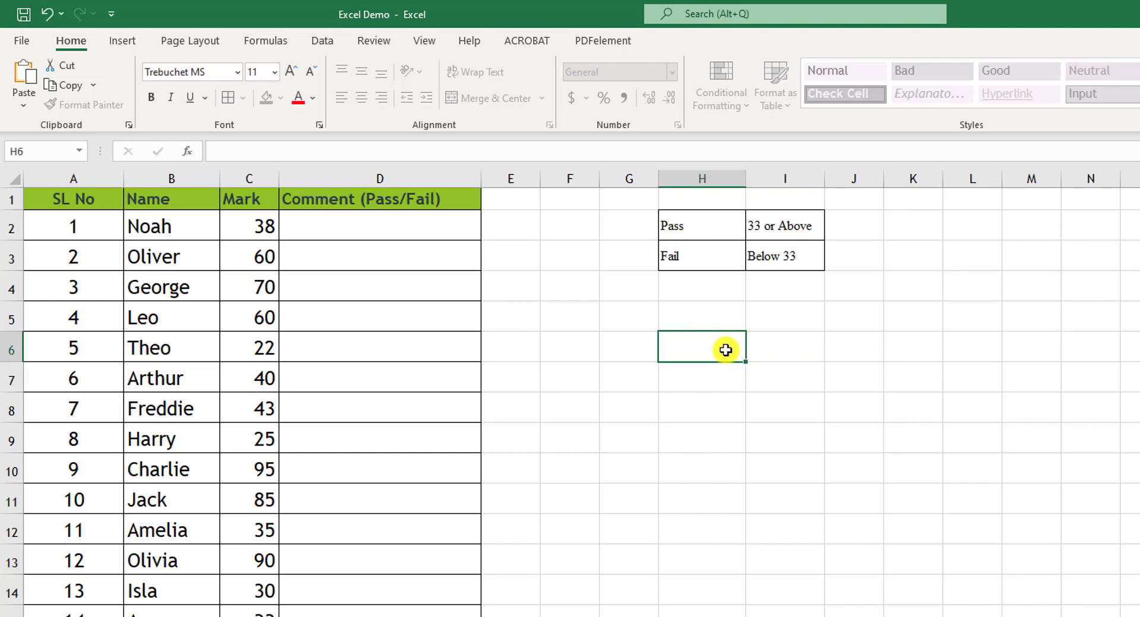
type("20")
left_click(805, 353)
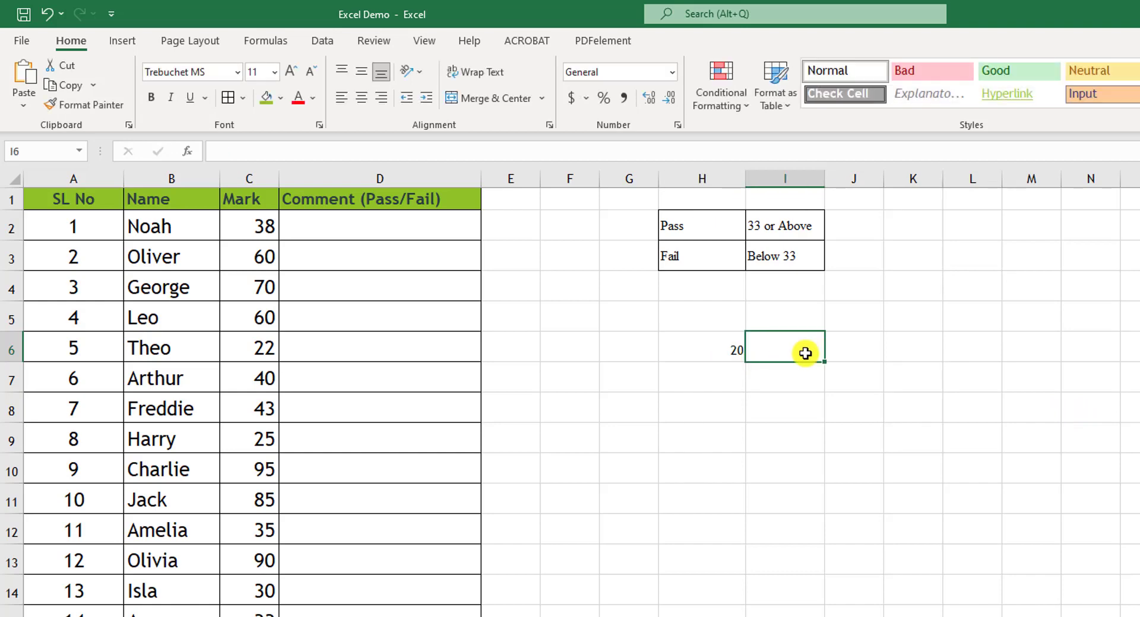
type("=if(")
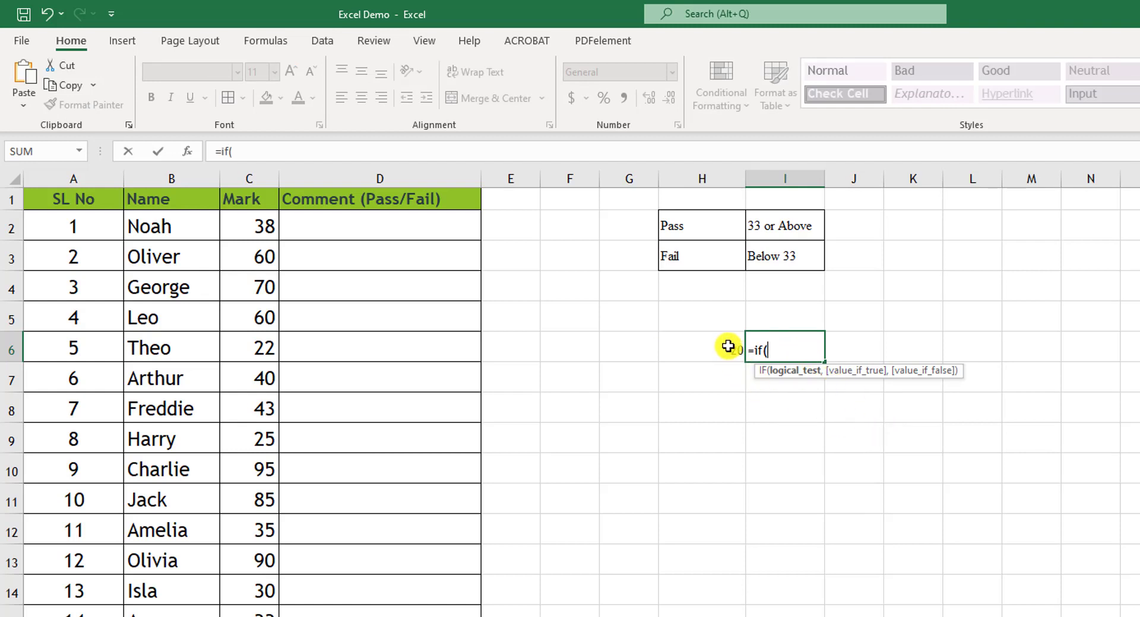
left_click(728, 347)
type("=")
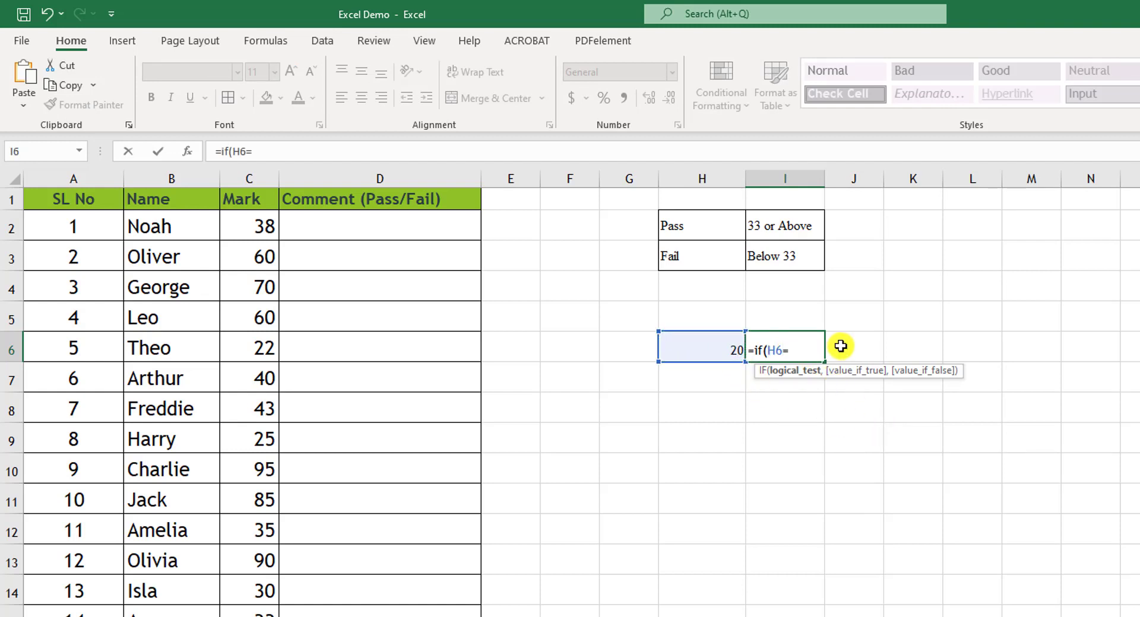
type("20,")
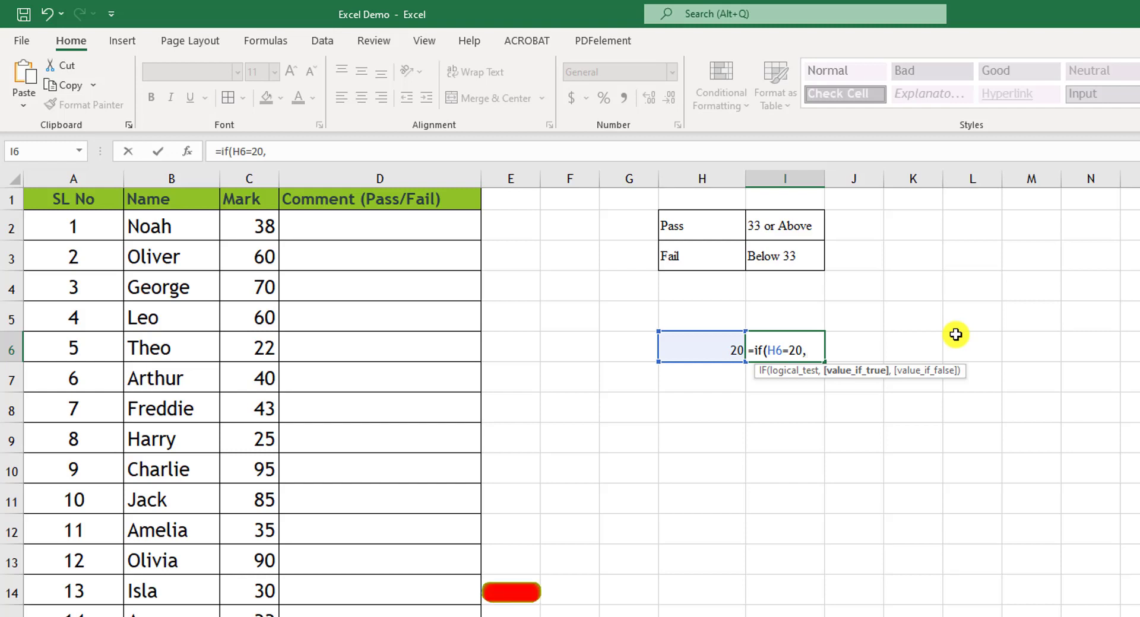
type("1")
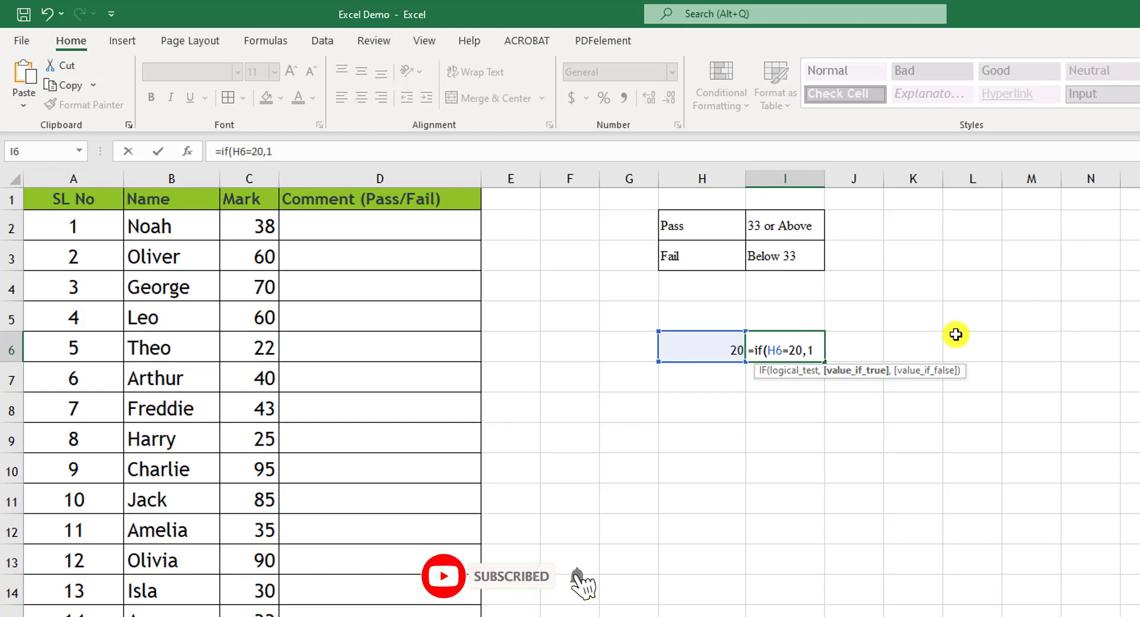
type(",")
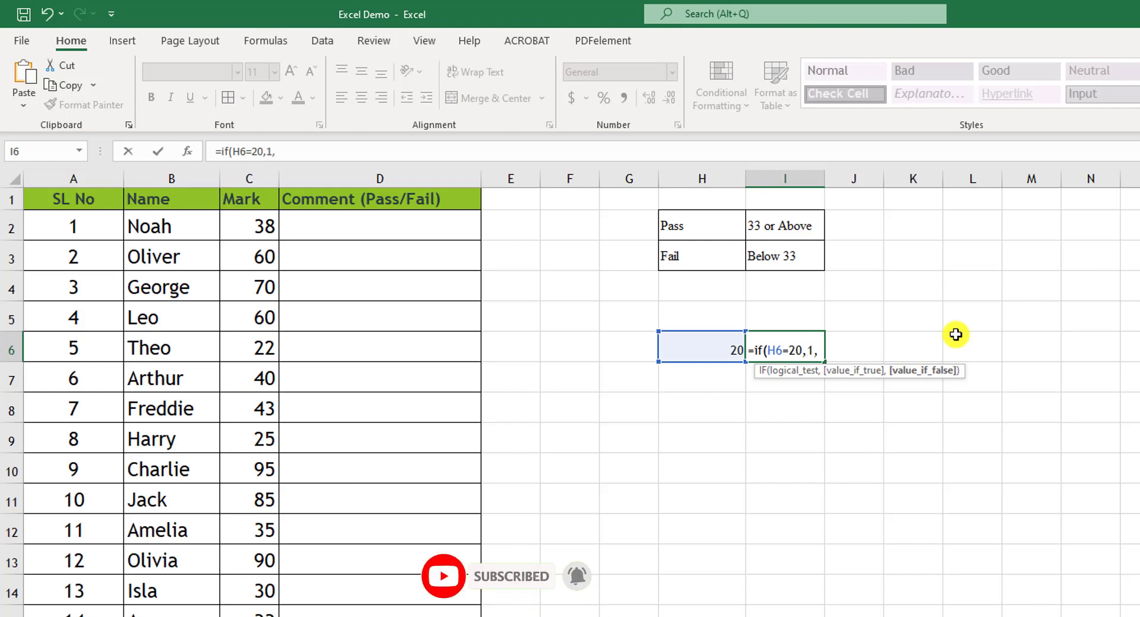
type("0")
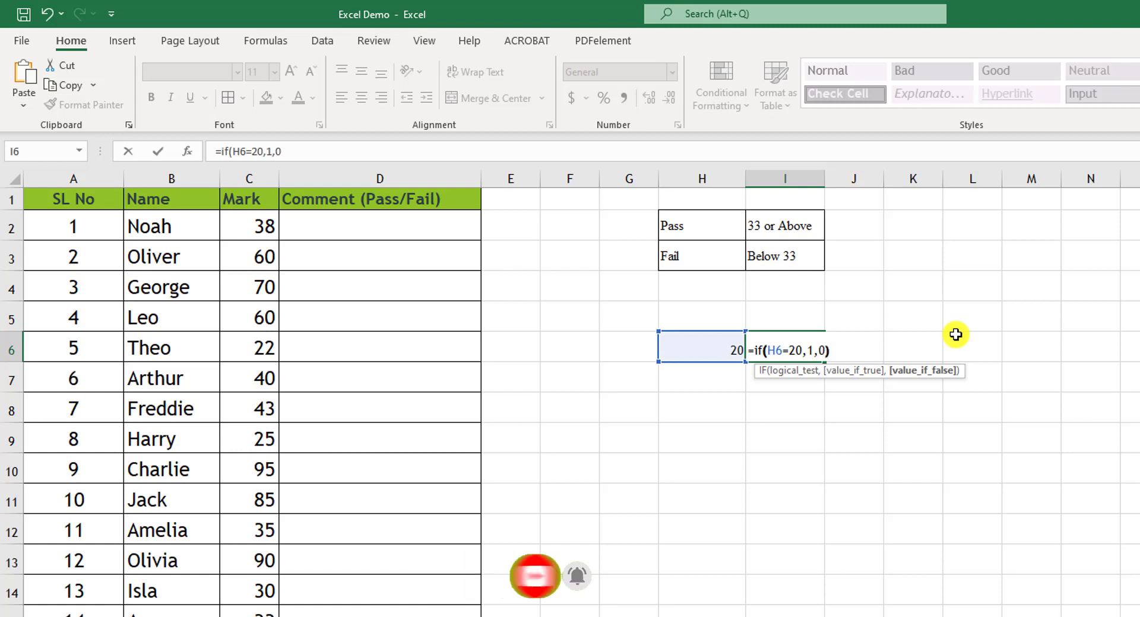
type(")")
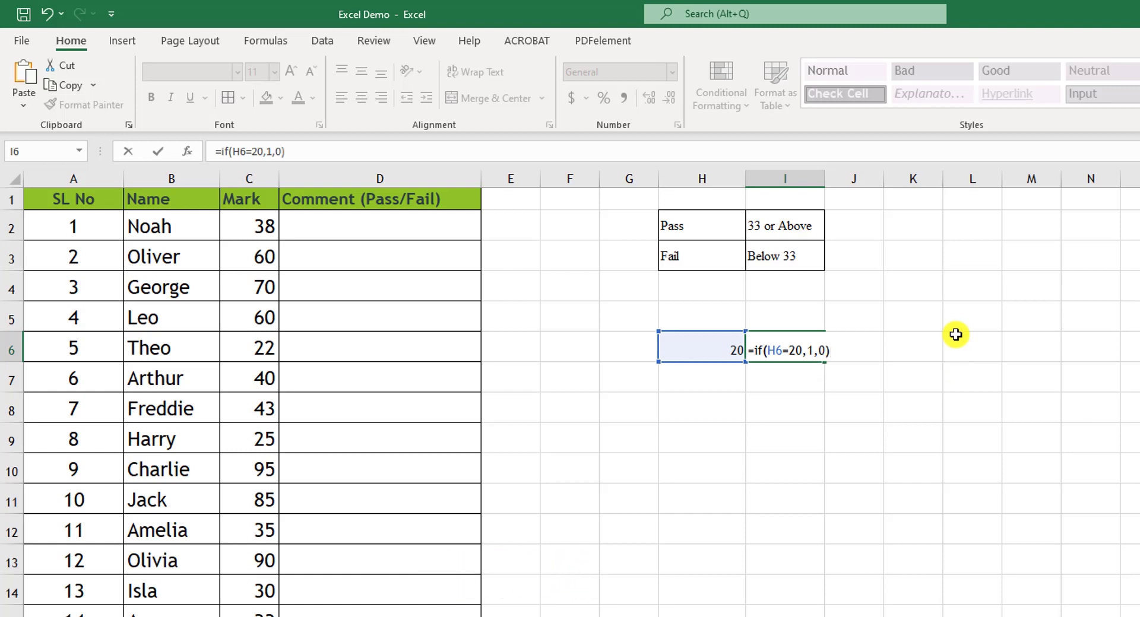
key("Return")
- Review the logical test and the true and false values of I6's IF formula in the Function Arguments dialog
left_click(789, 348)
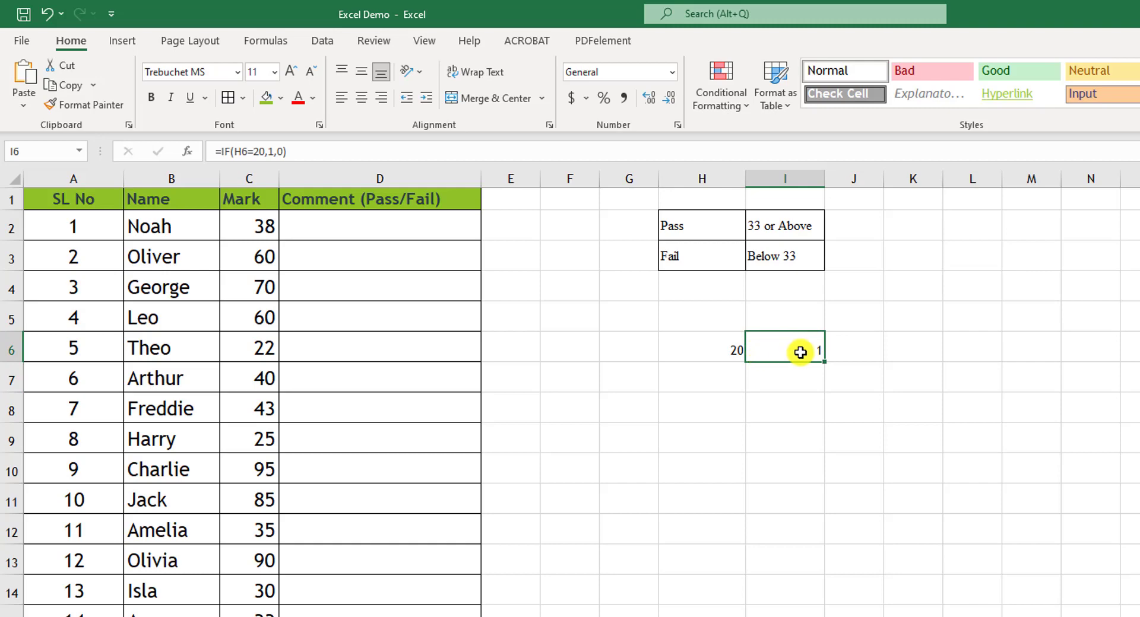
left_click(187, 152)
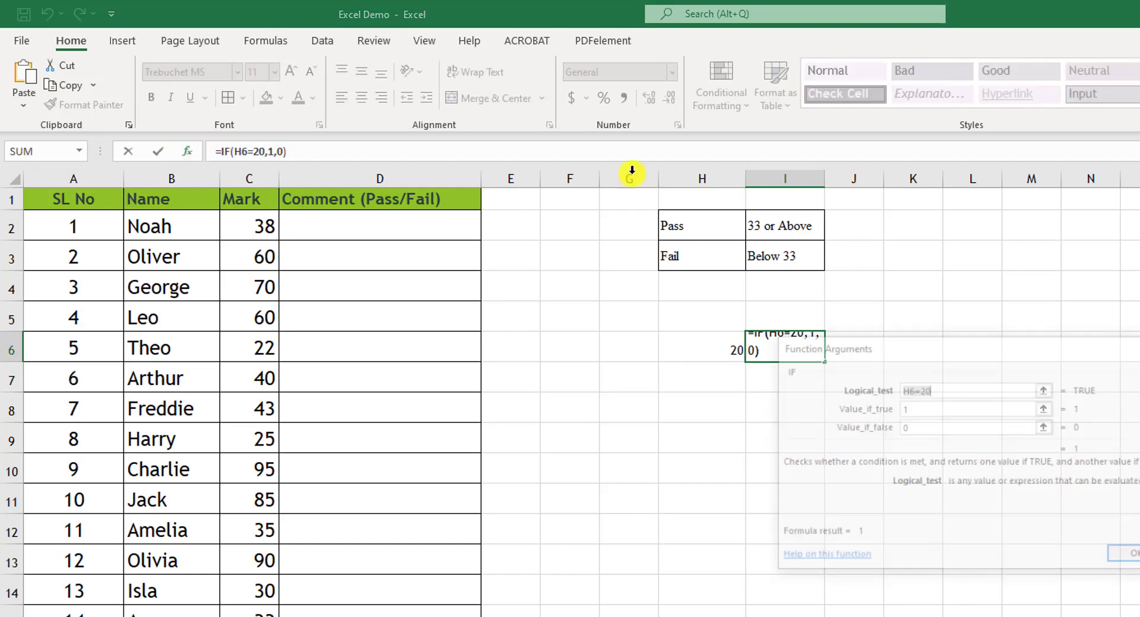
left_click_drag(1008, 348, 1139, 318)
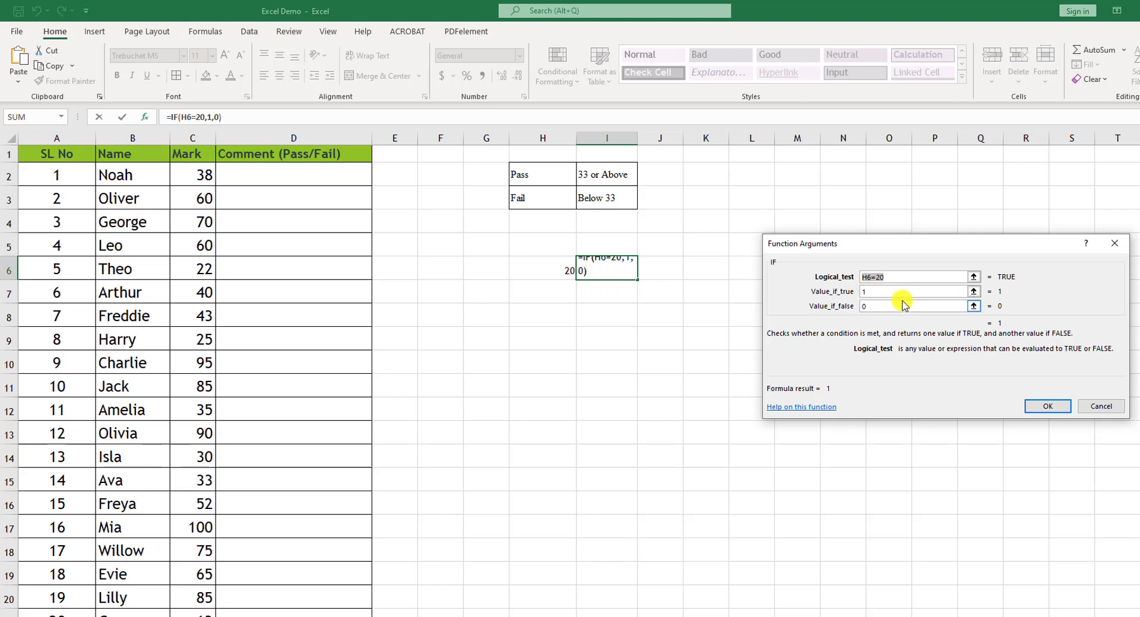
left_click(1048, 406)
- Change the test value in cell H6 to 25 and check the IF formula in I6
left_click(564, 264)
type("25")
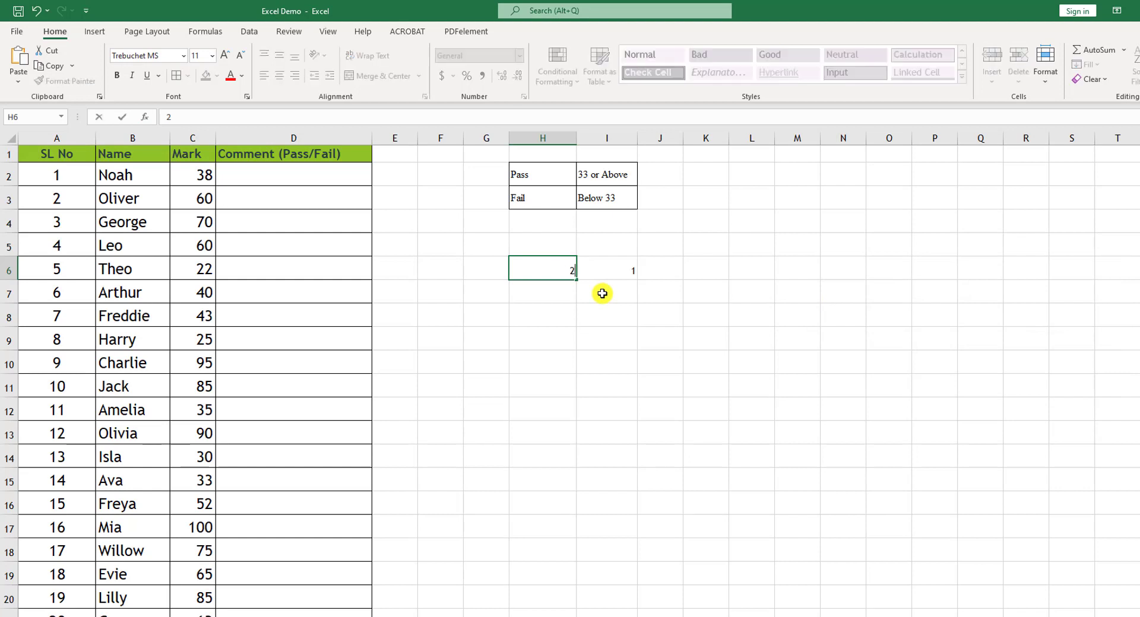
key("Return")
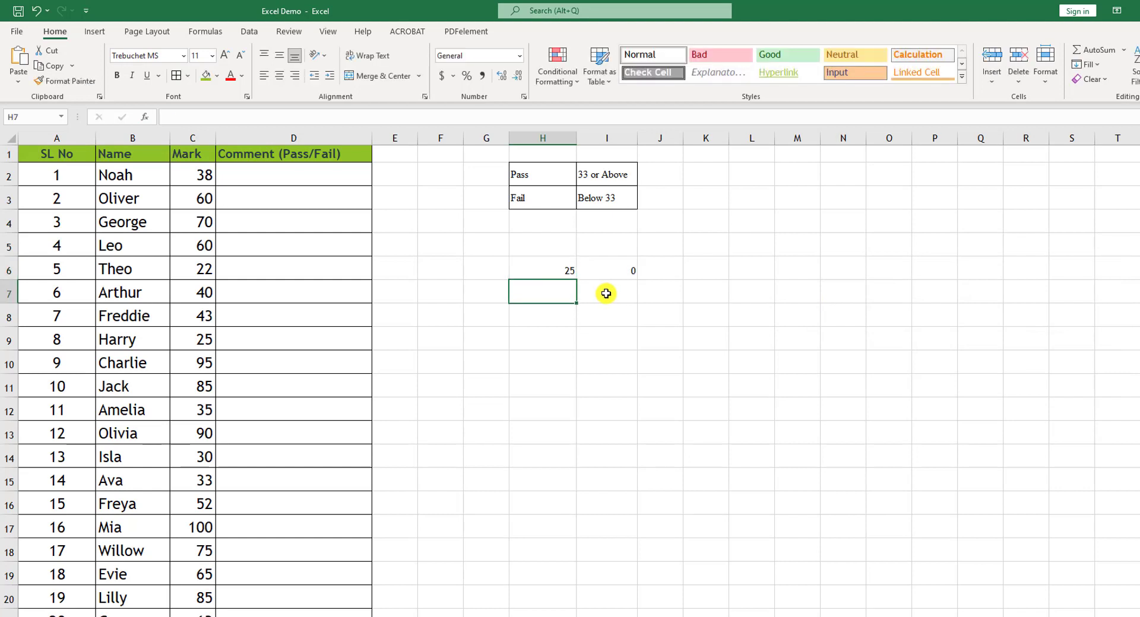
left_click(623, 270)
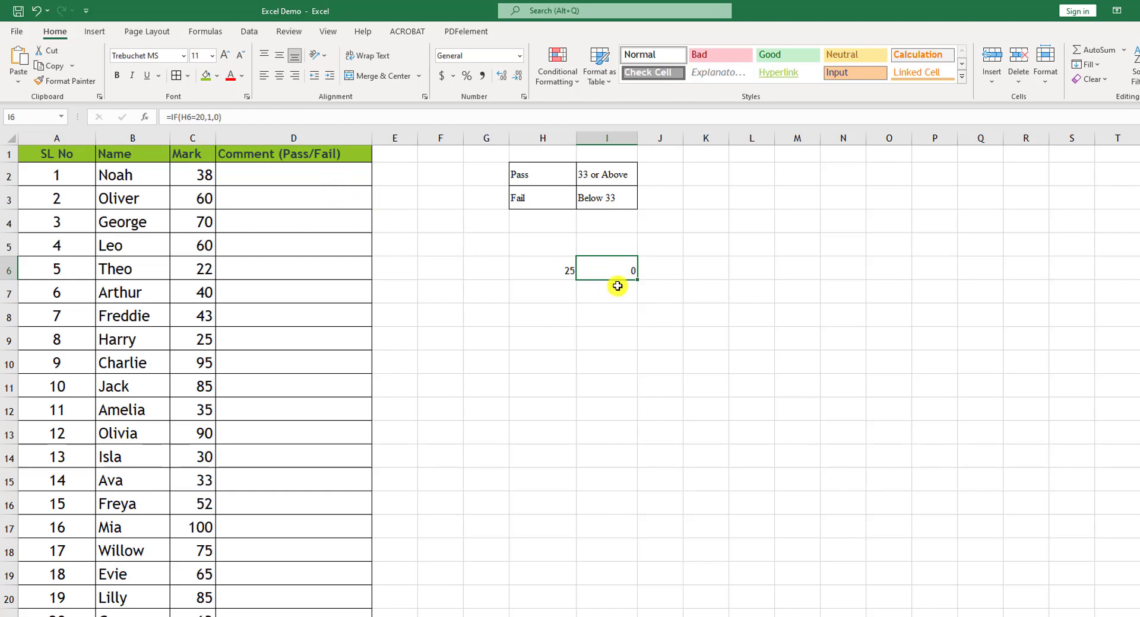
- Enter the formula =IF(C2<=33,"Fail","Pass") in cell D2 of the comment column
left_click(280, 173)
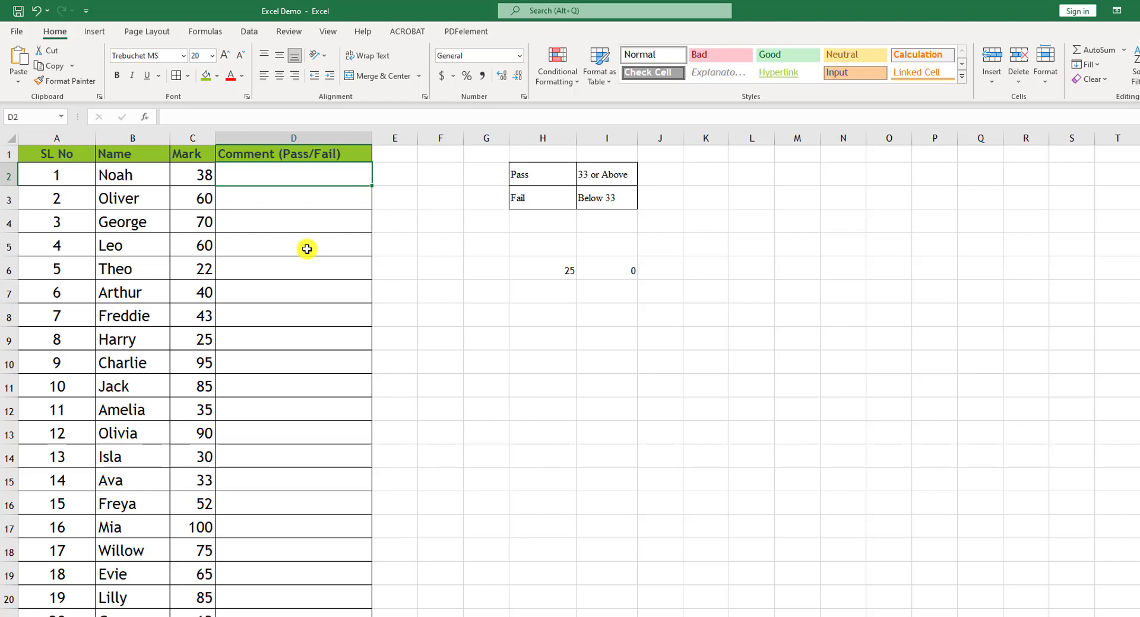
type("=if")
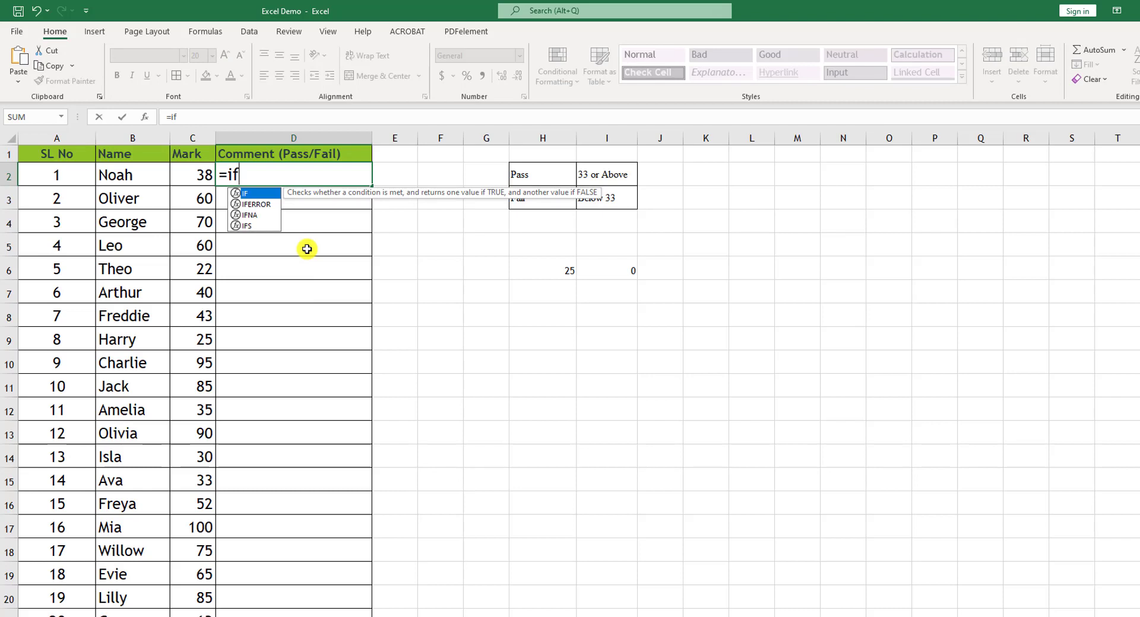
type("(")
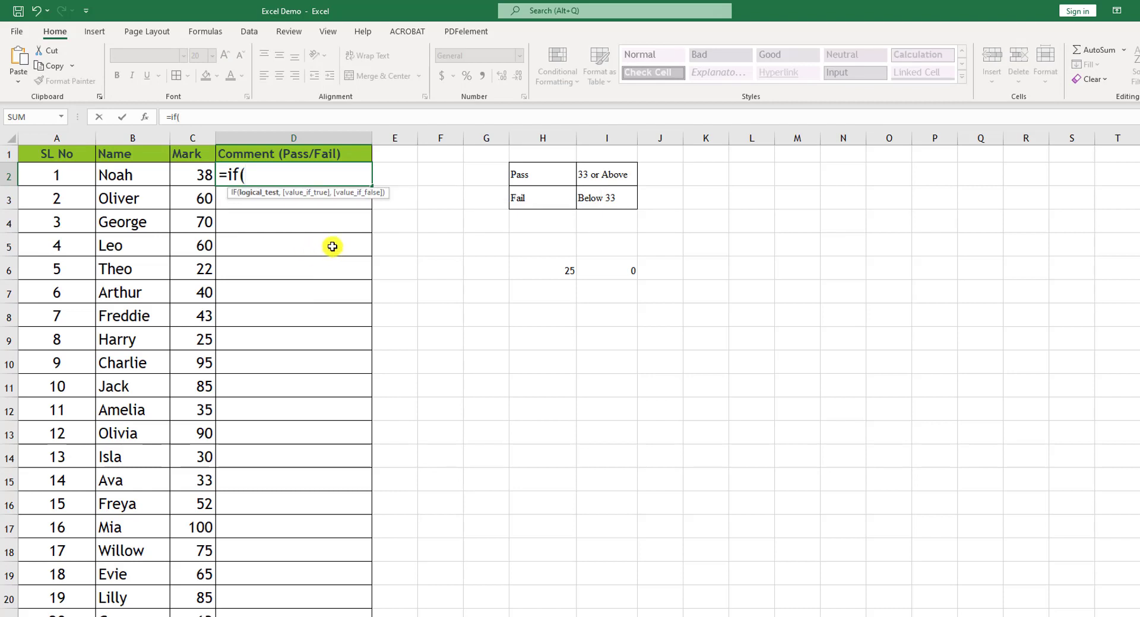
left_click(208, 176)
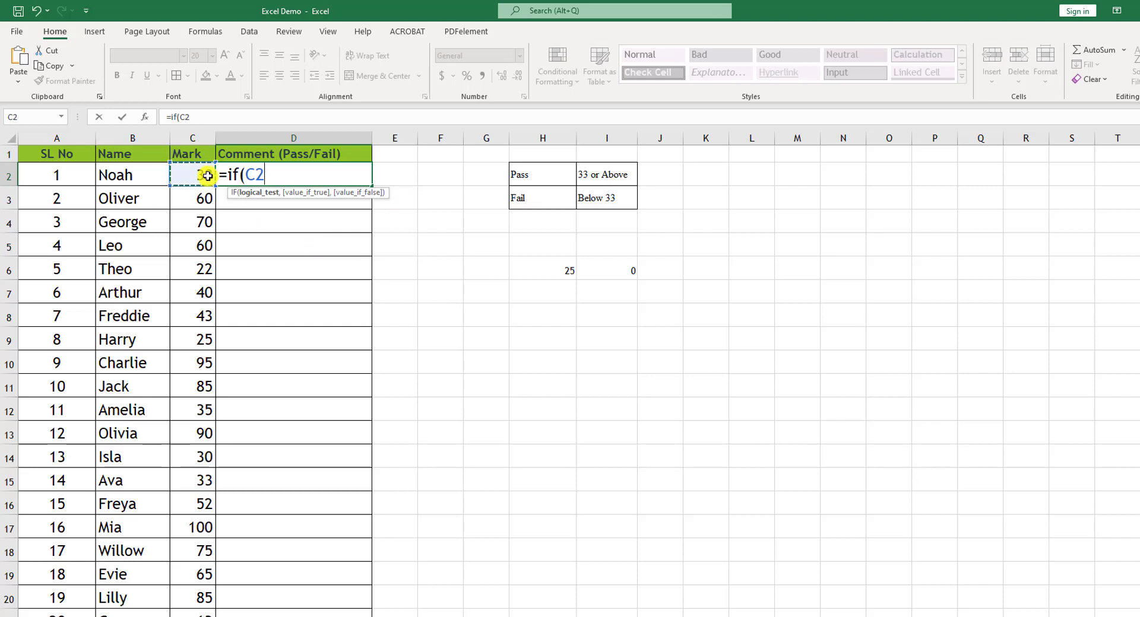
type("<")
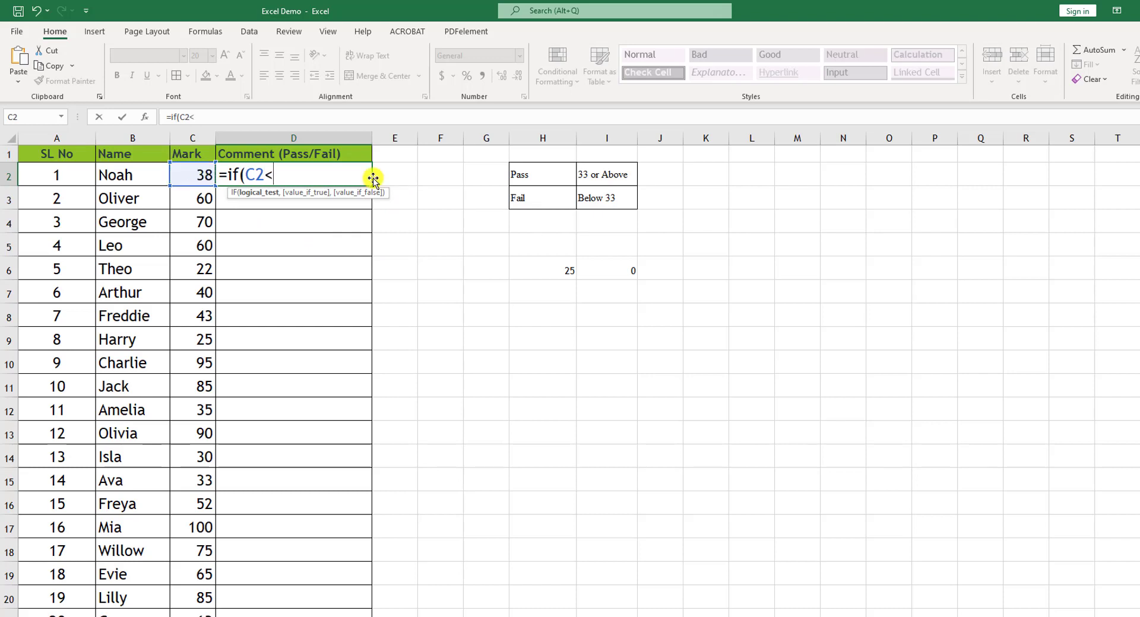
type("=33")
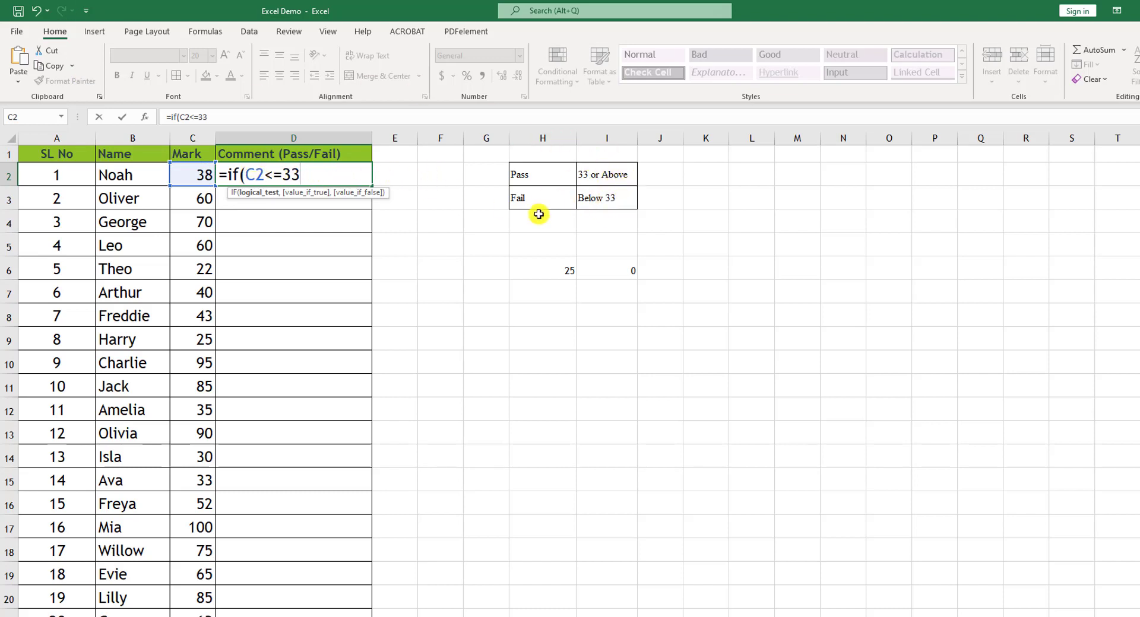
type(",")
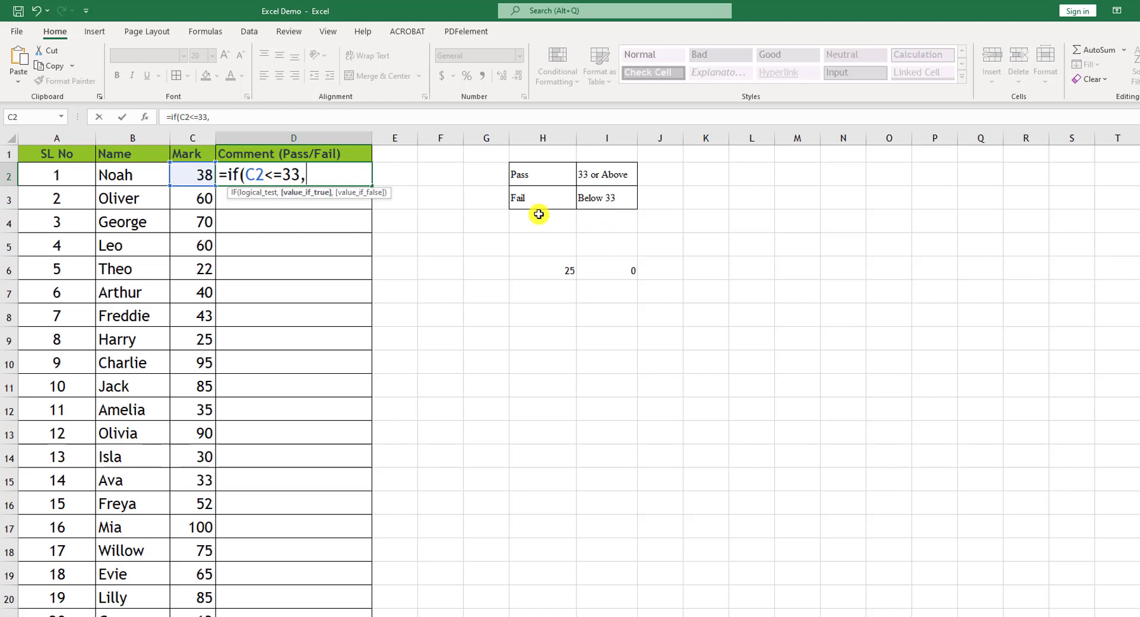
type("\"Fail\"")
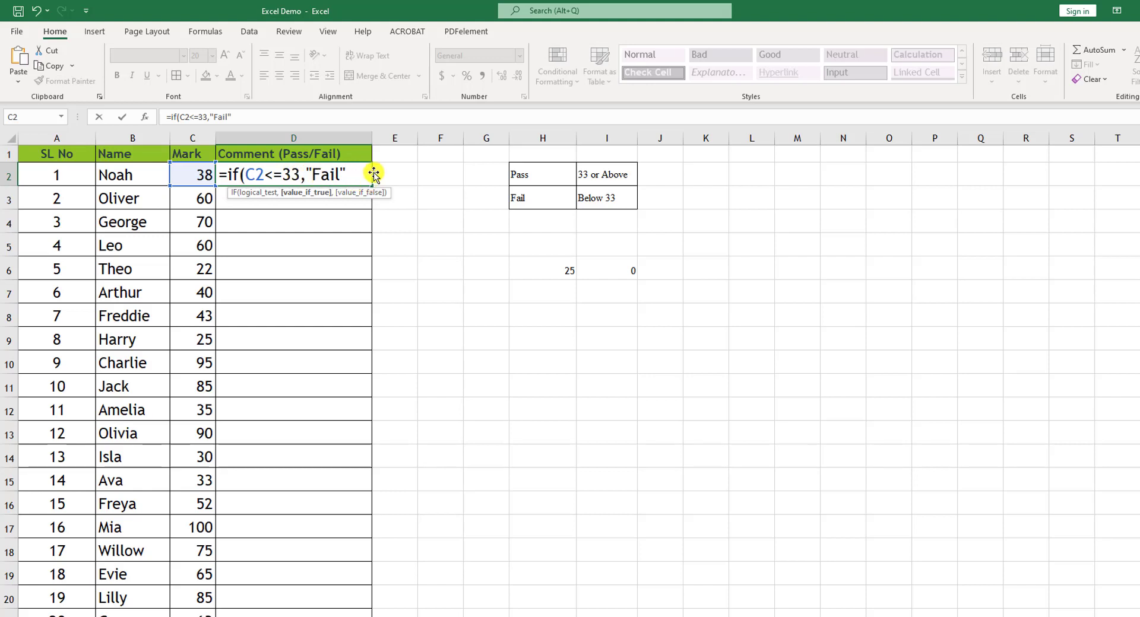
type(",")
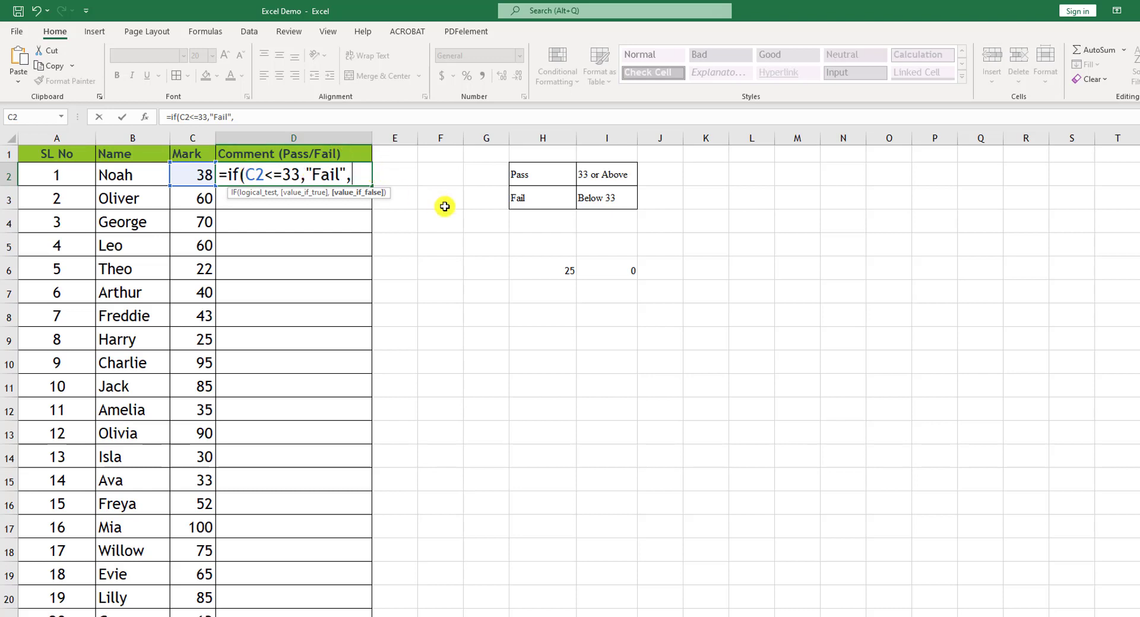
type("\"Pass")
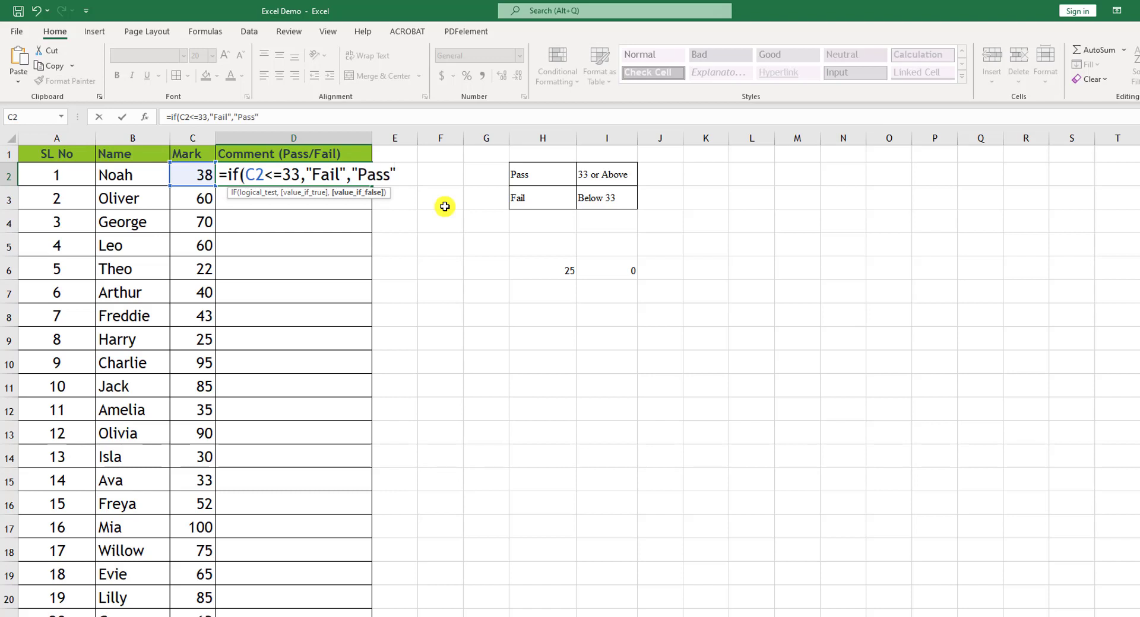
type("\")")
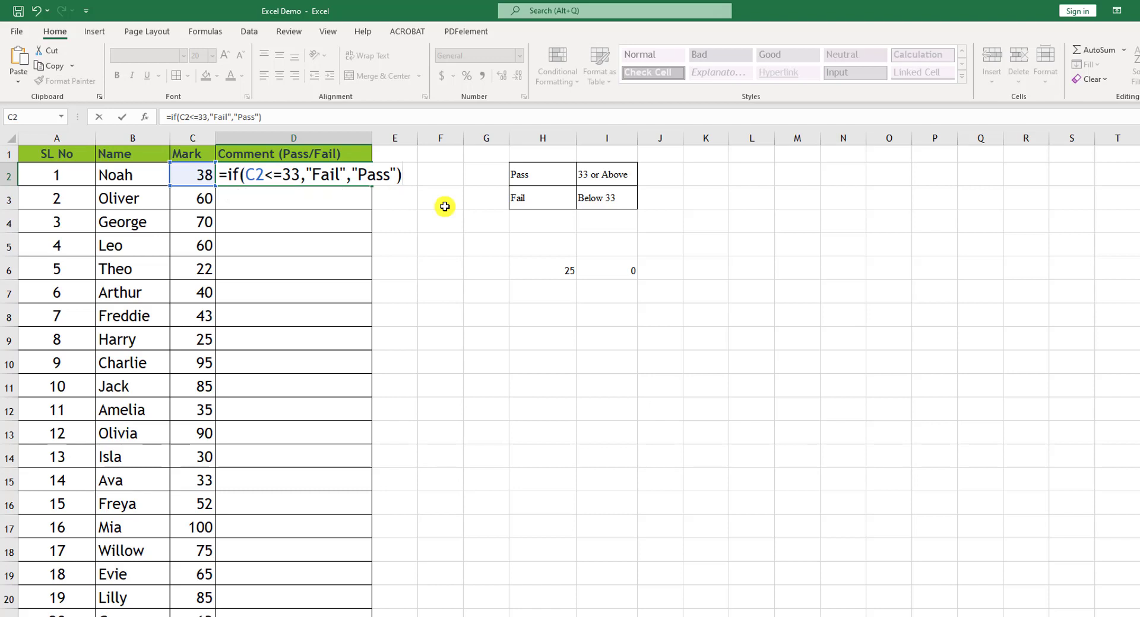
key("Return")
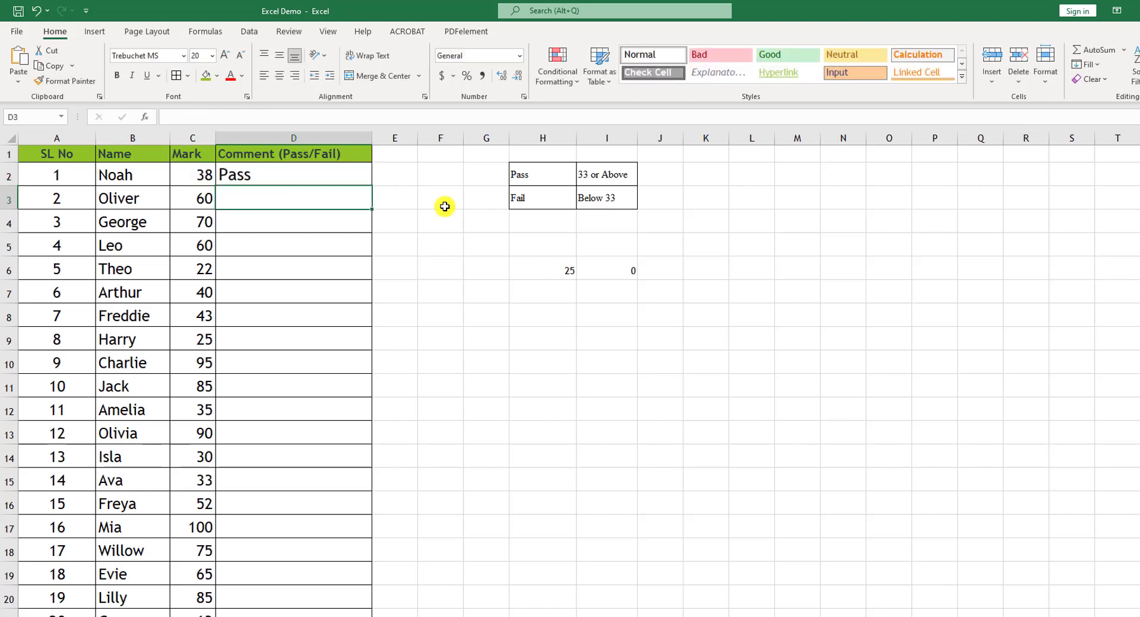
- Change the logical test of D2's IF formula to C2<33 in the Function Arguments dialog
left_click(274, 177)
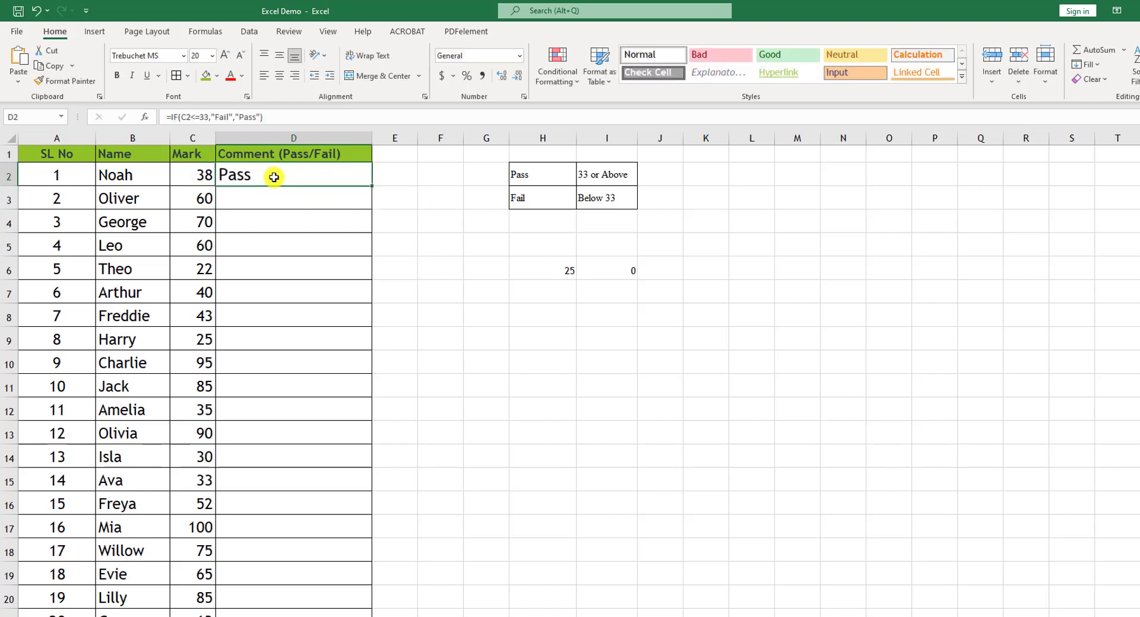
left_click(145, 118)
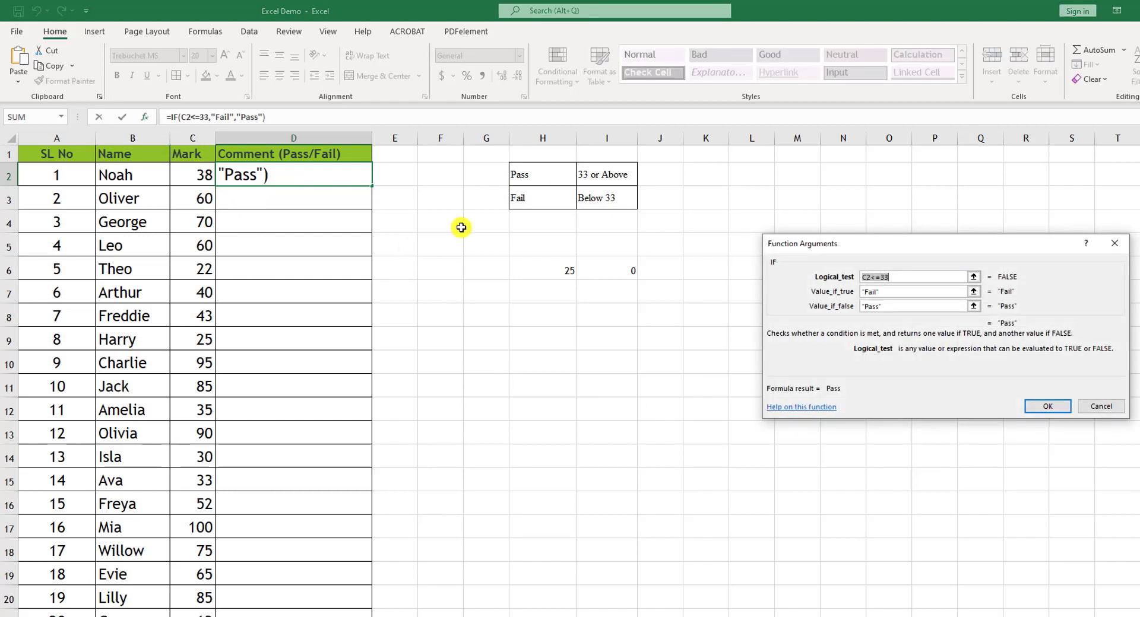
left_click(882, 277)
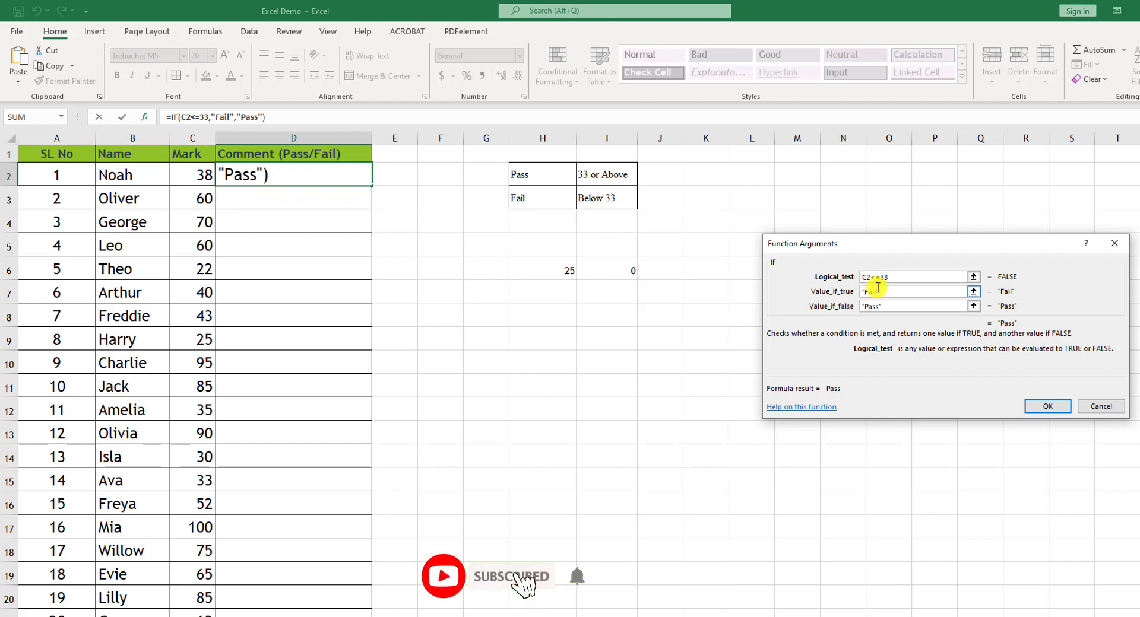
key("BackSpace")
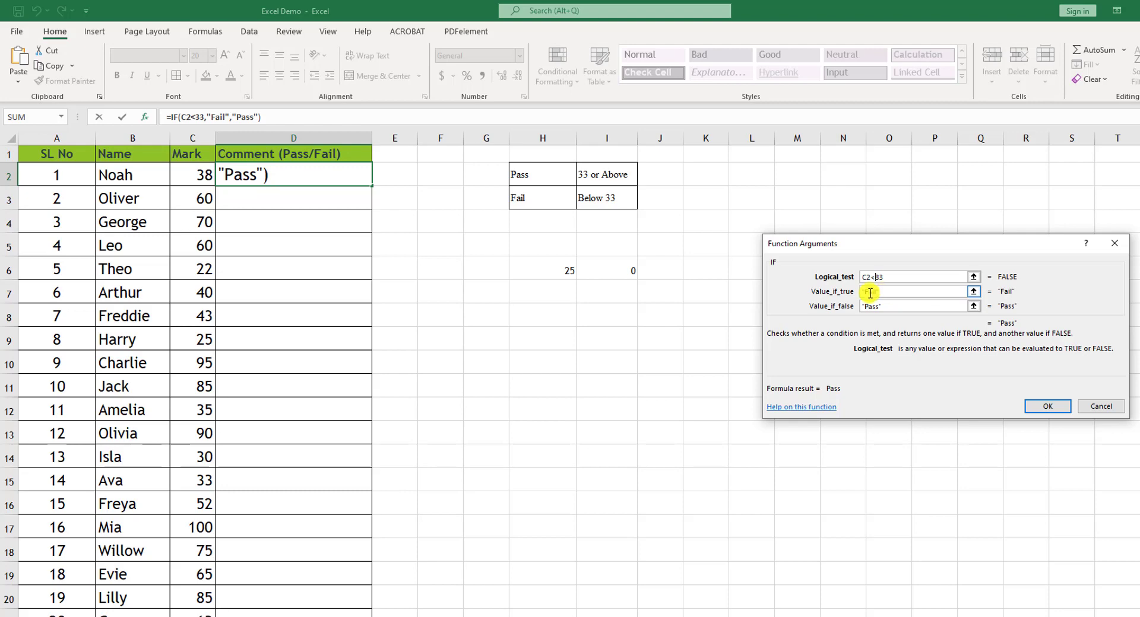
left_click(1047, 407)
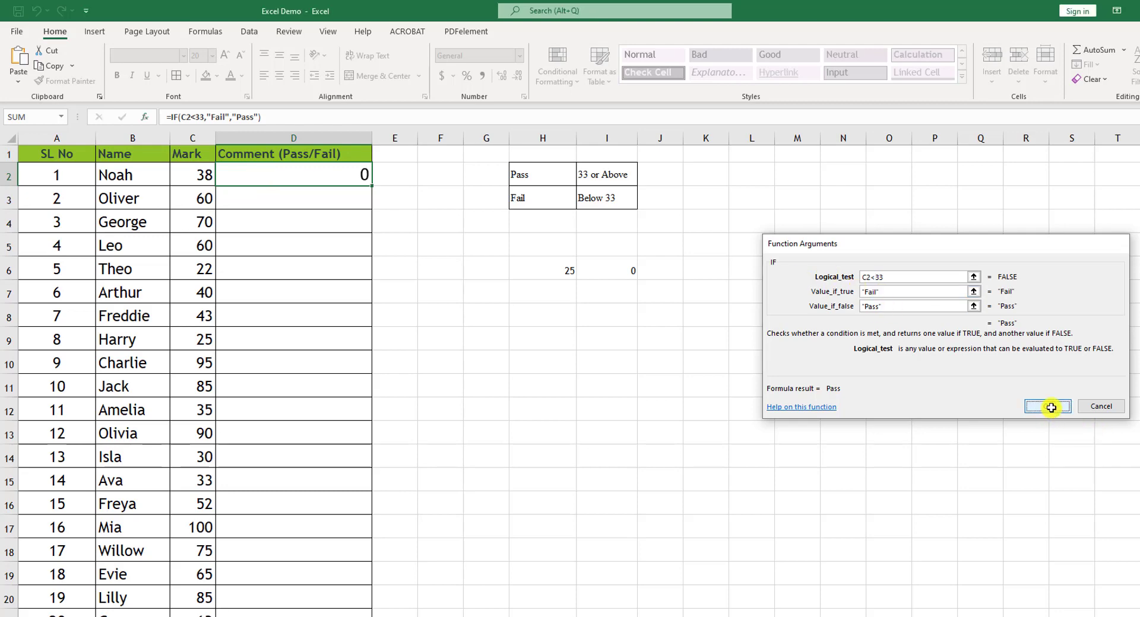
- Test D2's formula by setting the mark in cell C2 to 33, to 32, and back to 33
left_click(200, 175)
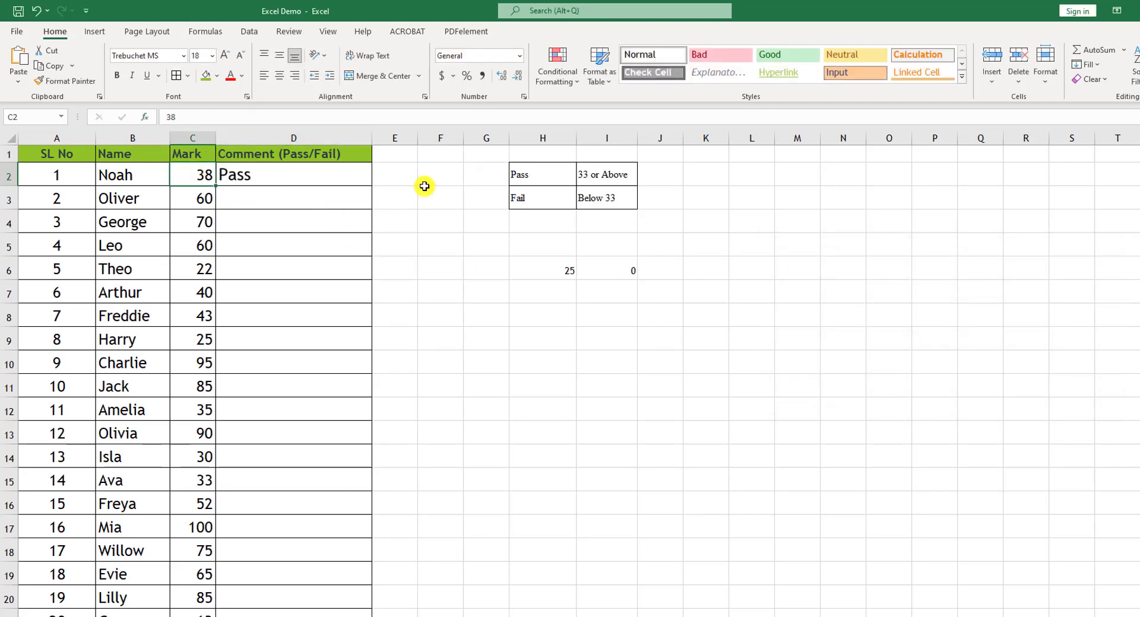
type("33")
key("Return")
type("3")
key("Return")
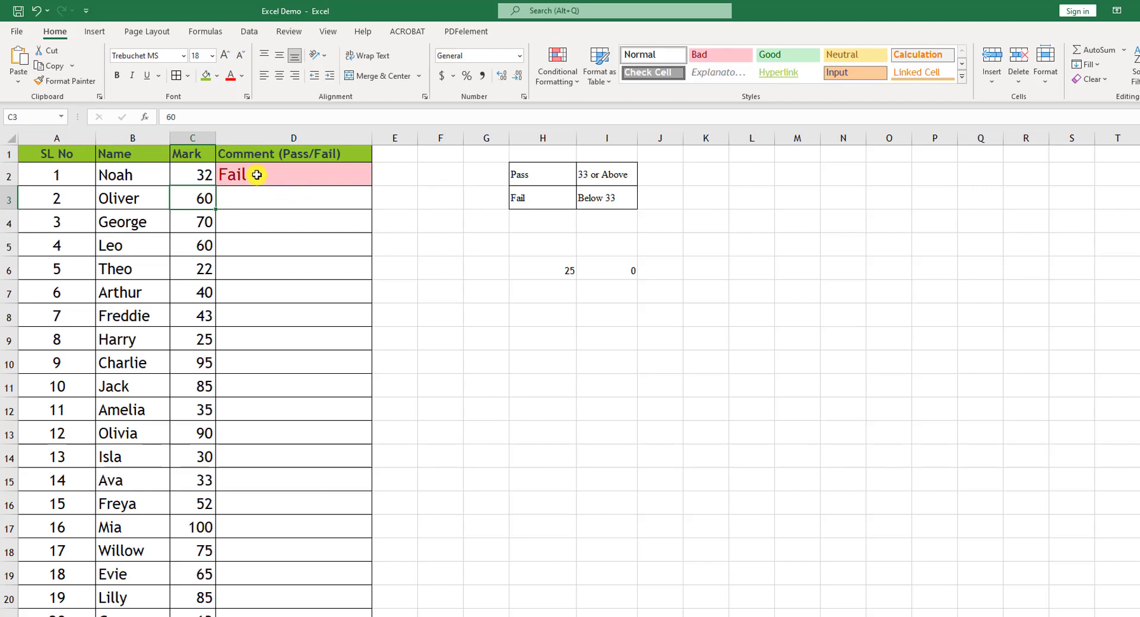
left_click(199, 174)
type("33")
key("Return")
- Fill D2's IF formula down the comment column through D21 and check it against the marks in C6, C9 and C14
left_click(344, 181)
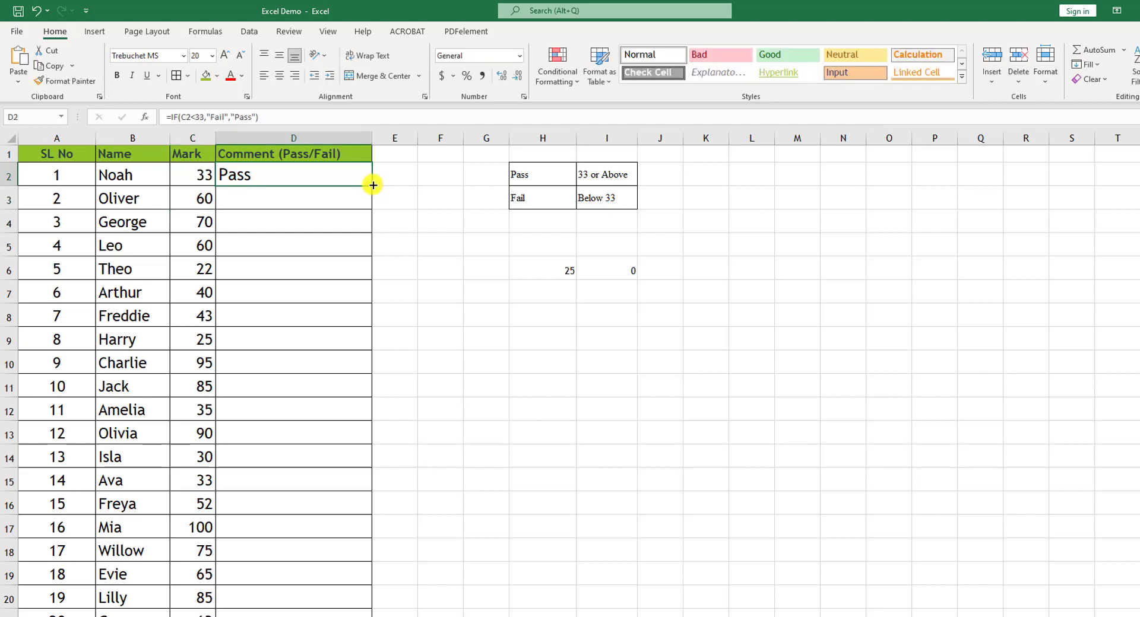
double_click(373, 185)
left_click(203, 269)
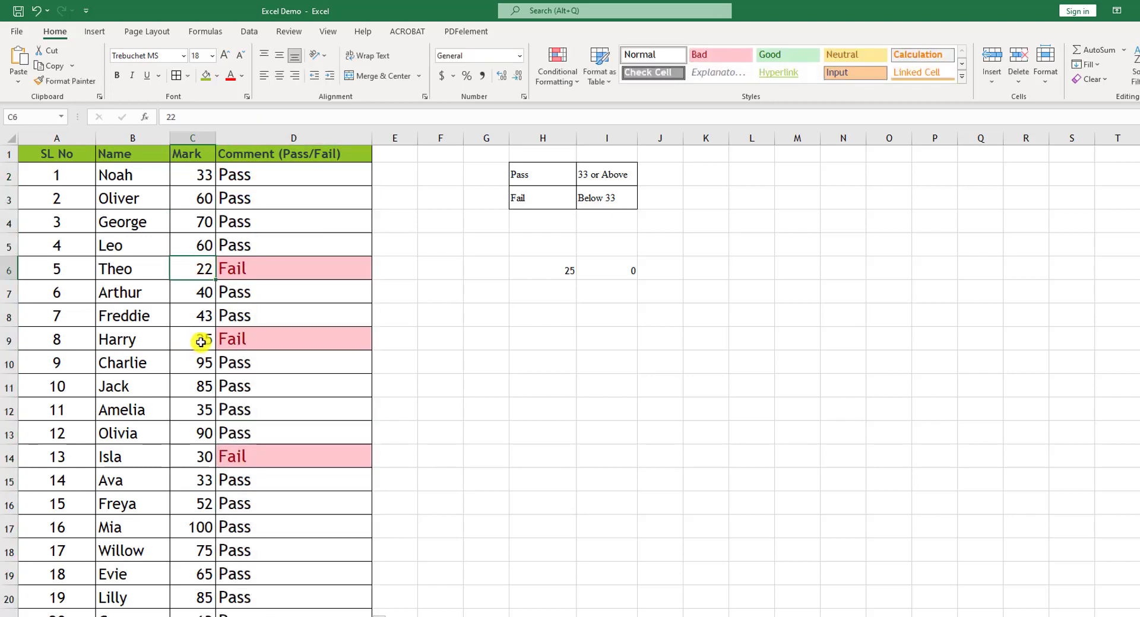
left_click(204, 338)
left_click(203, 465)
scroll(255, 423, "down", 1)
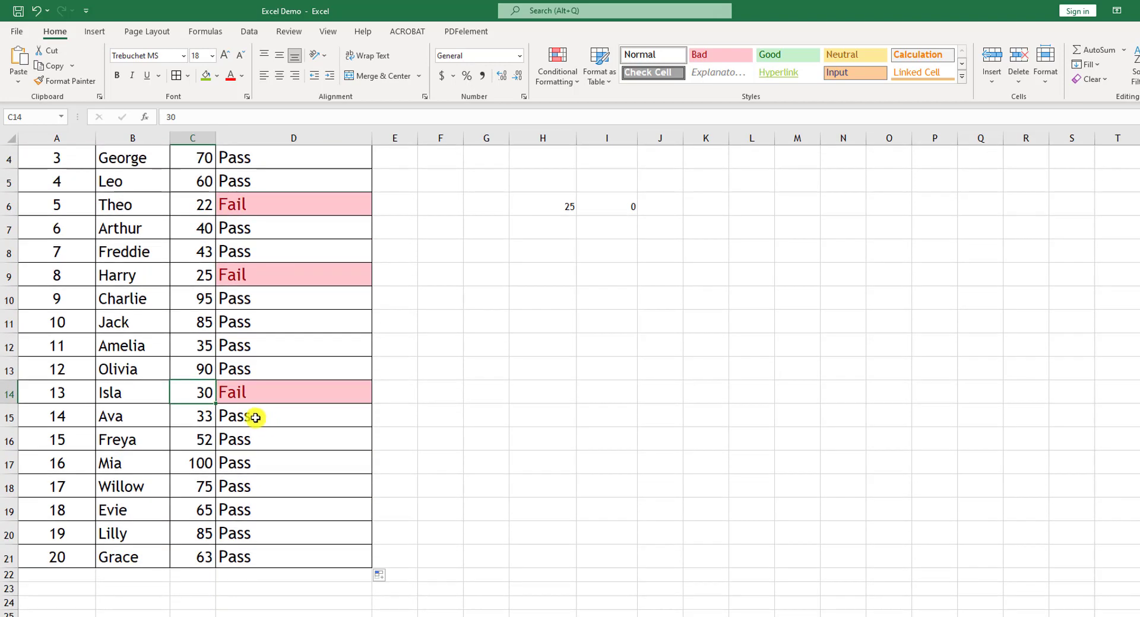
scroll(226, 288, "up", 1)
- Test the filled formula in row 9 by setting the mark in cell C9 to 34 and finally to 32
left_click(205, 338)
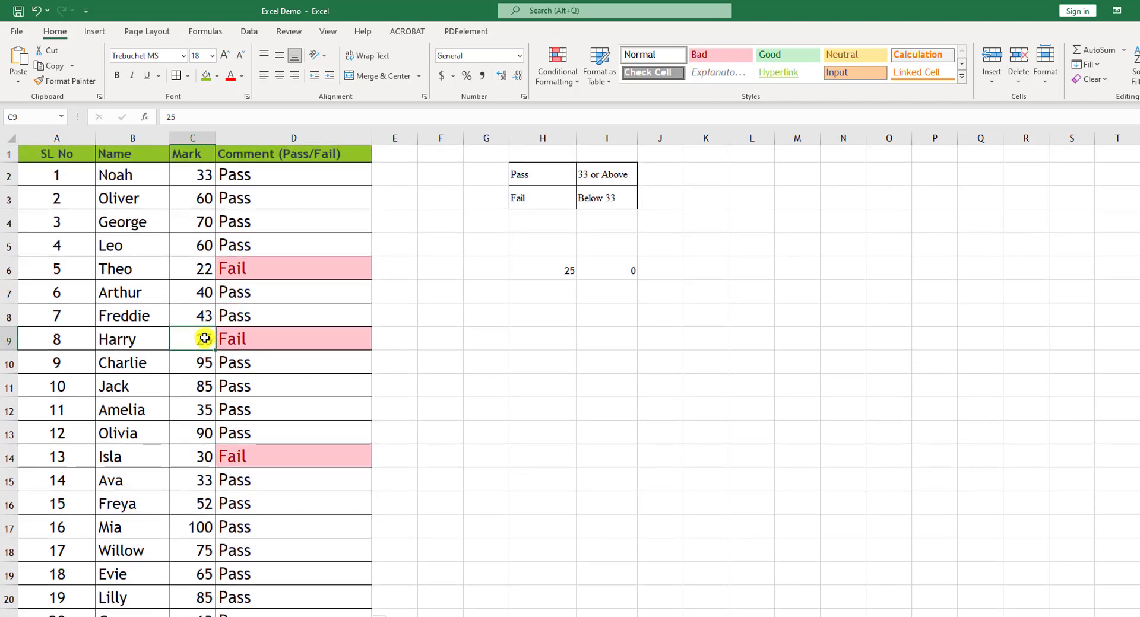
type("34")
key("Return")
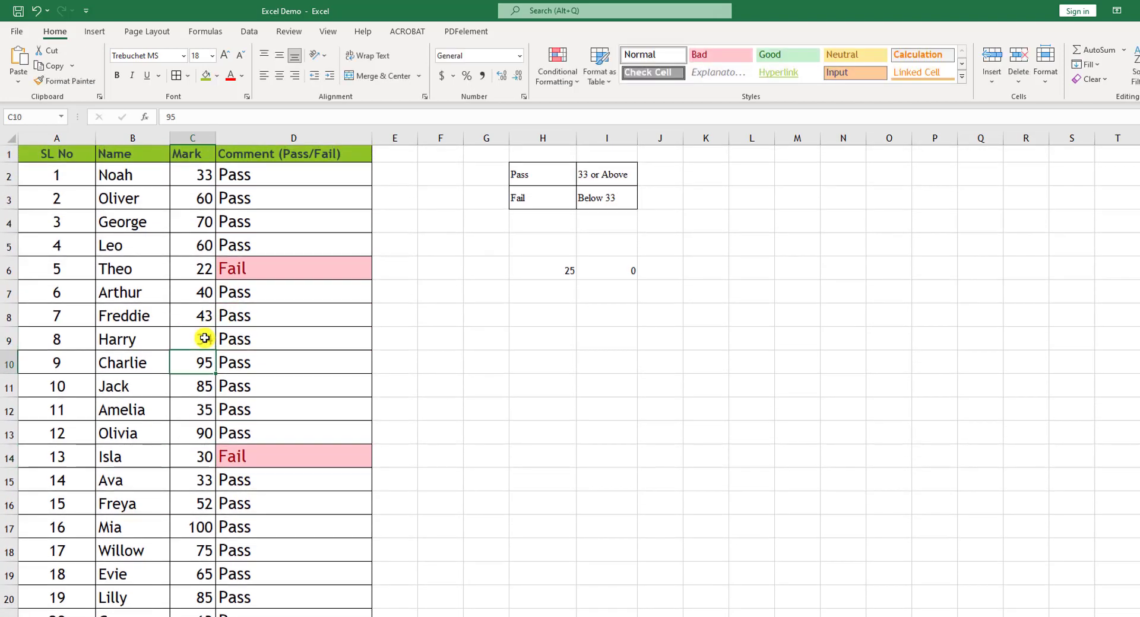
left_click(204, 338)
type("32")
key("Return")
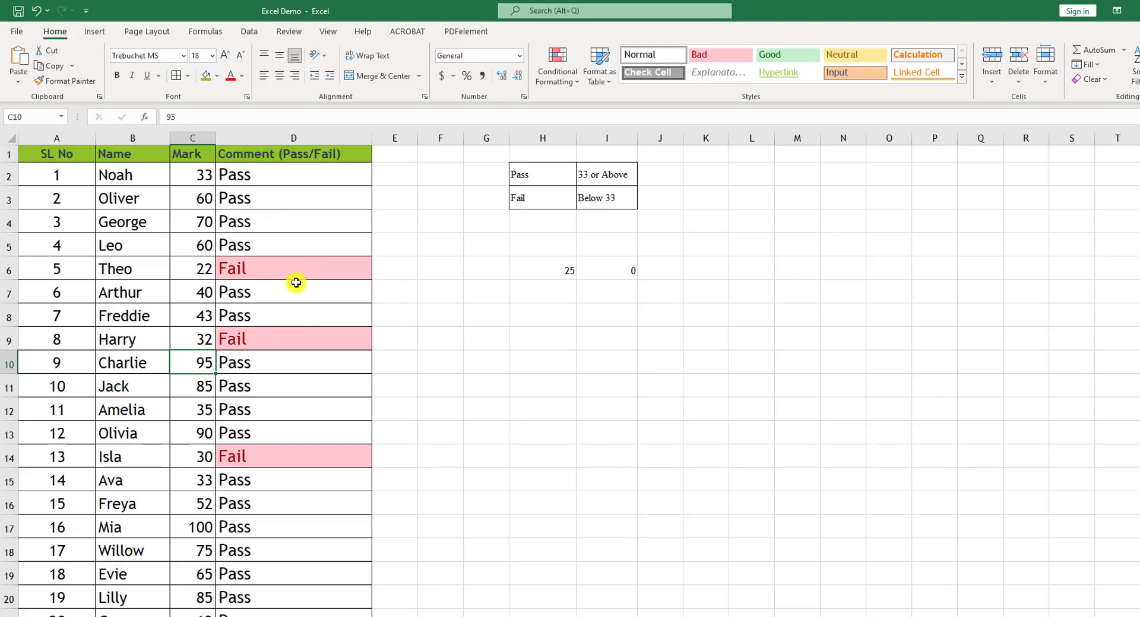
- Start a Text that Contains highlight rule for the text Pass on the comment cells from D2 down
left_click_drag(285, 175, 298, 577)
scroll(333, 356, "up", 1)
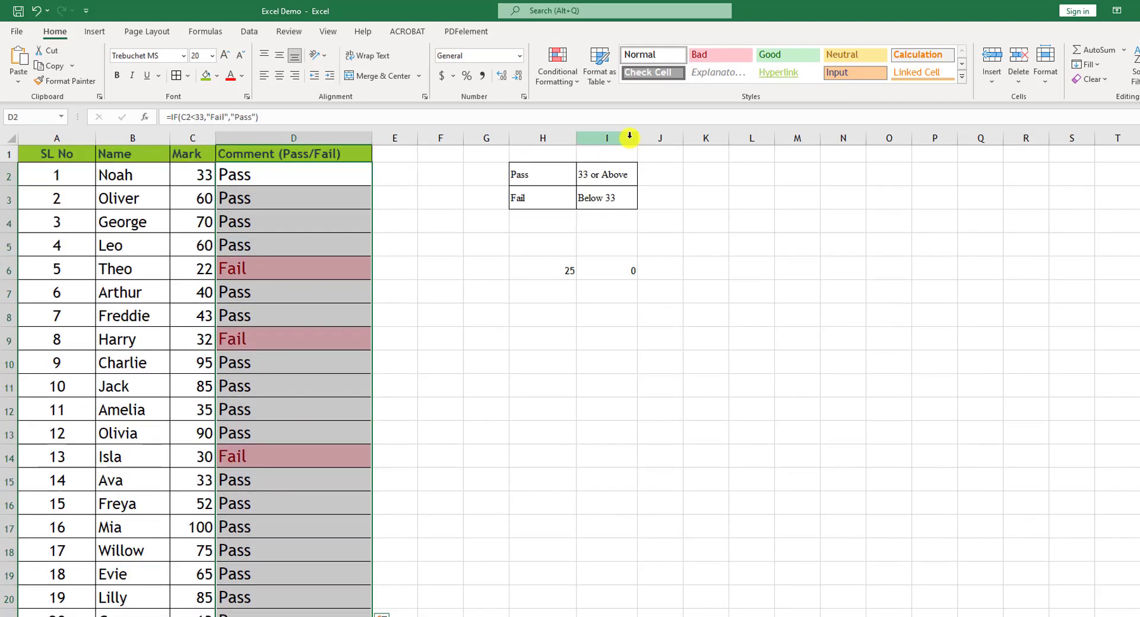
left_click(565, 78)
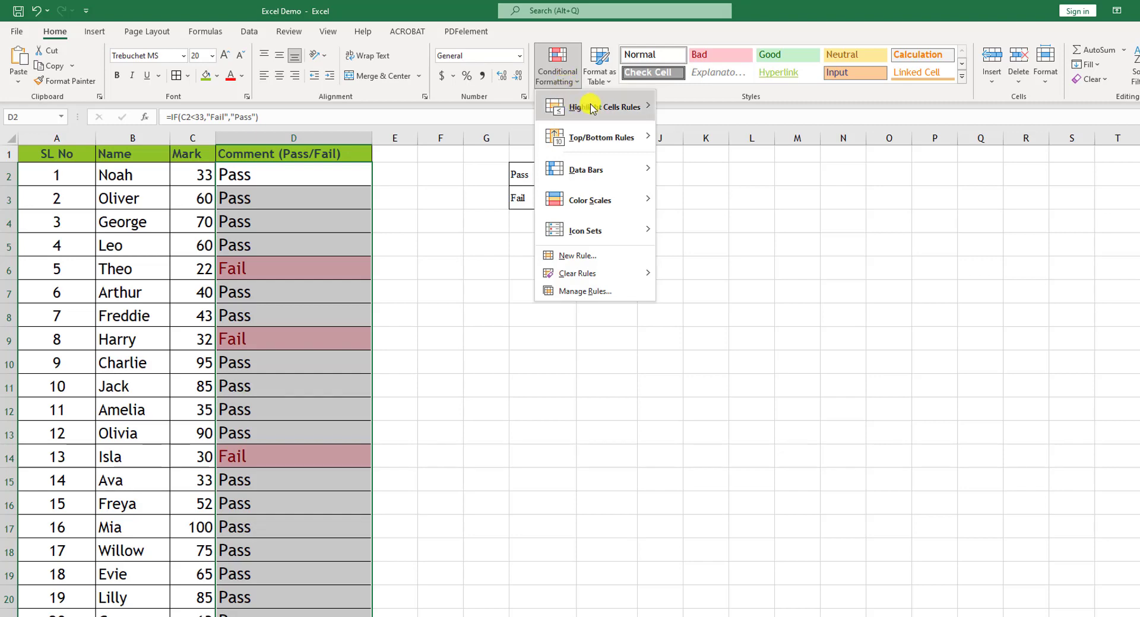
mouse_move(644, 108)
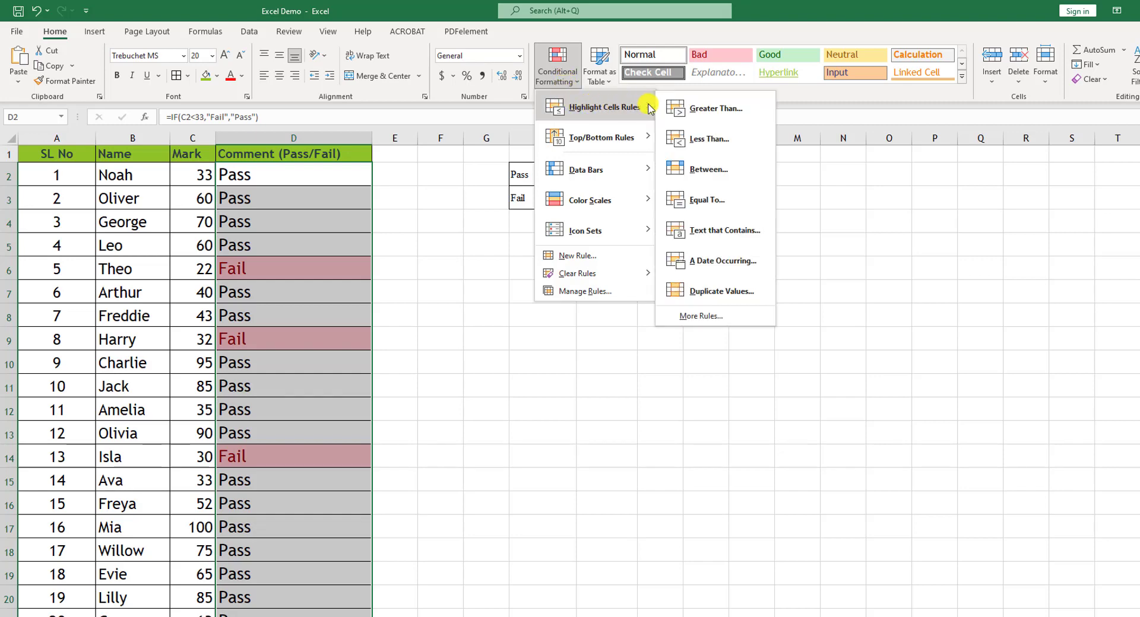
left_click(711, 238)
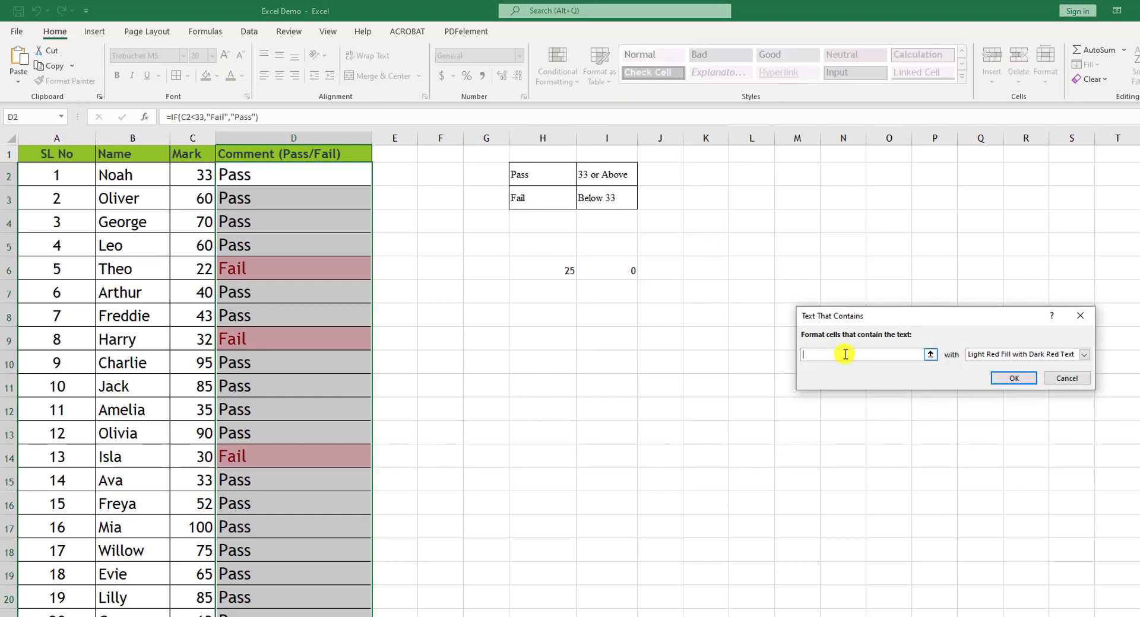
type("Pa")
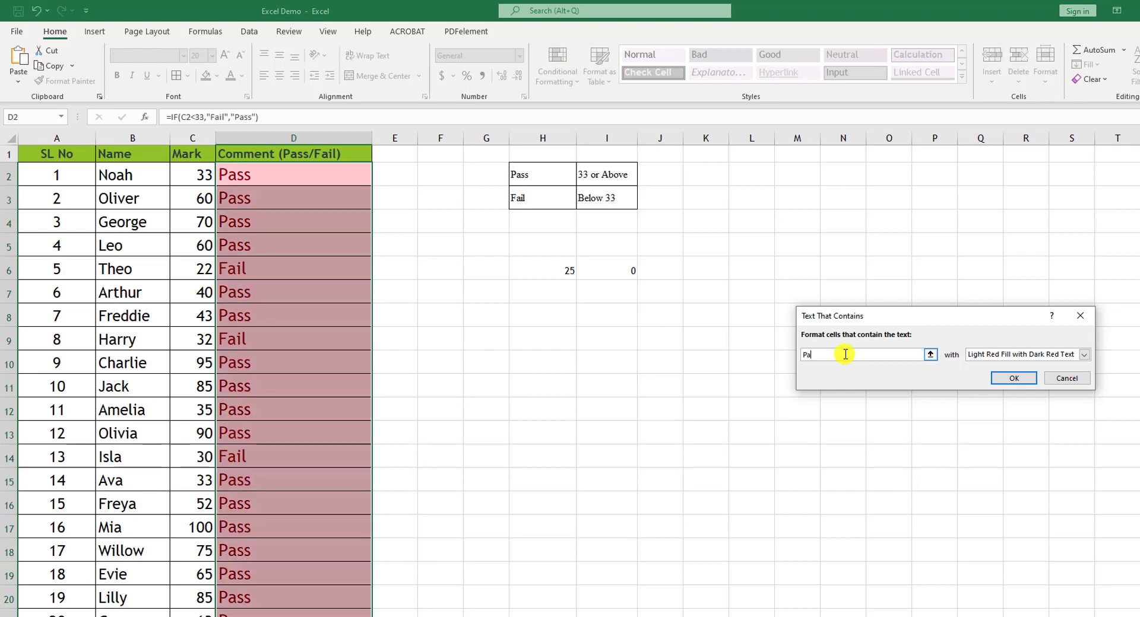
type("ss")
- Give the Pass rule a custom format with a green fill, apply it, and check the comment cells D5 and D6
left_click(1084, 354)
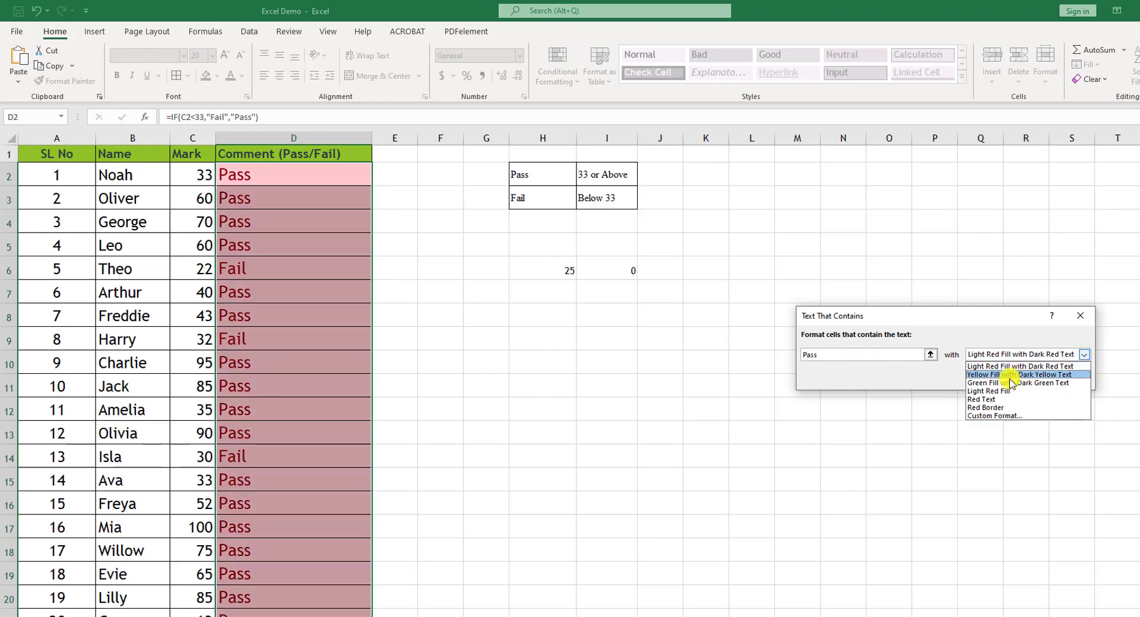
left_click(1004, 415)
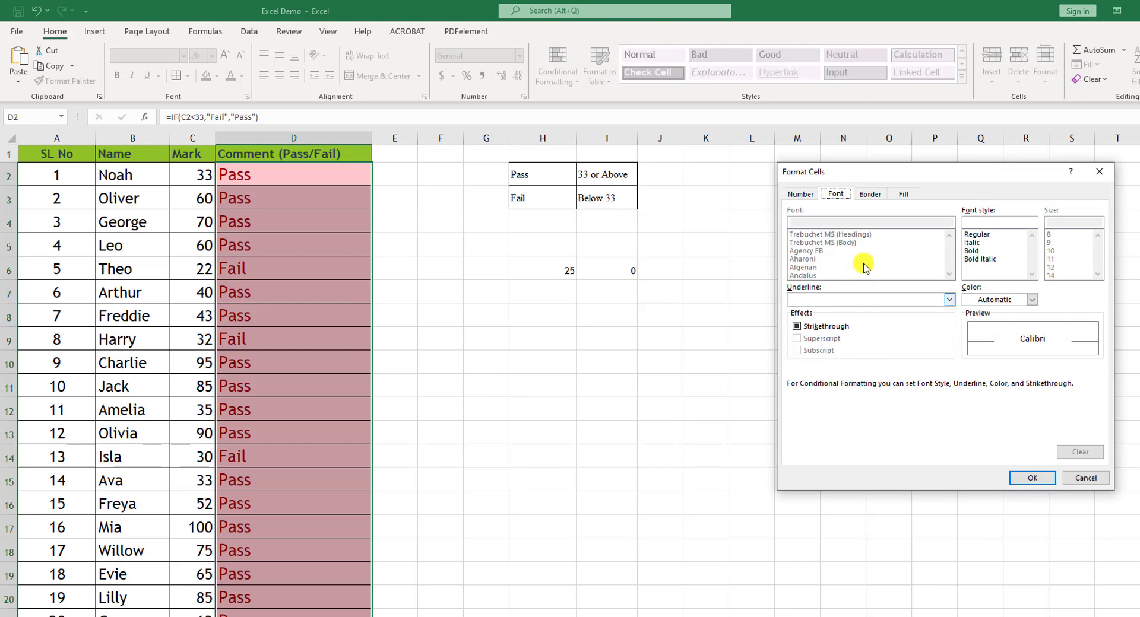
left_click(903, 194)
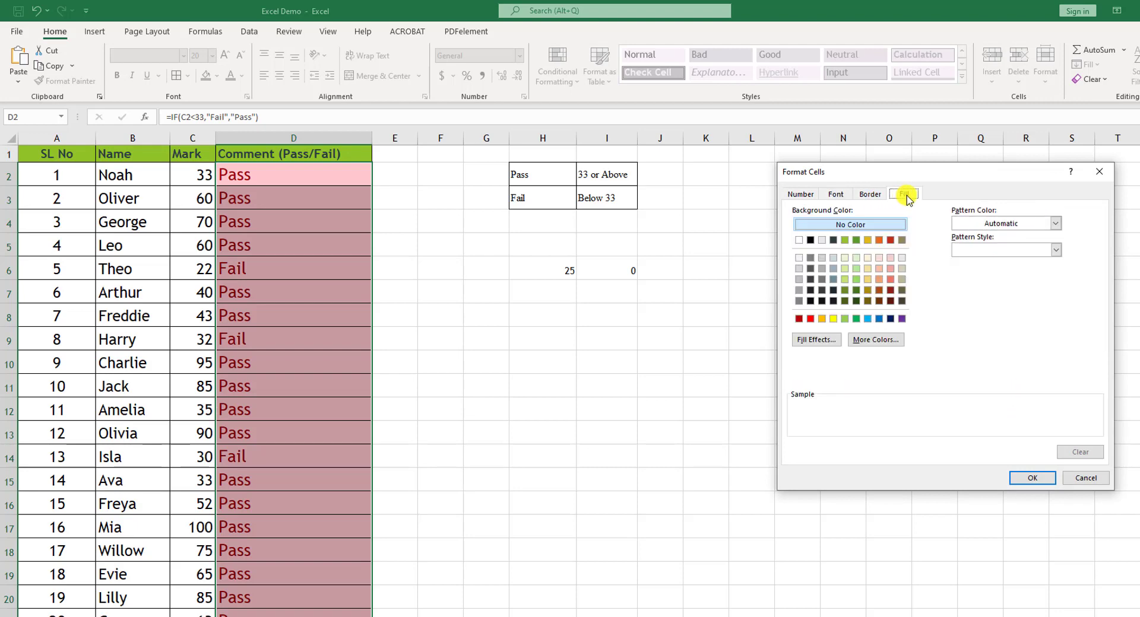
left_click(847, 242)
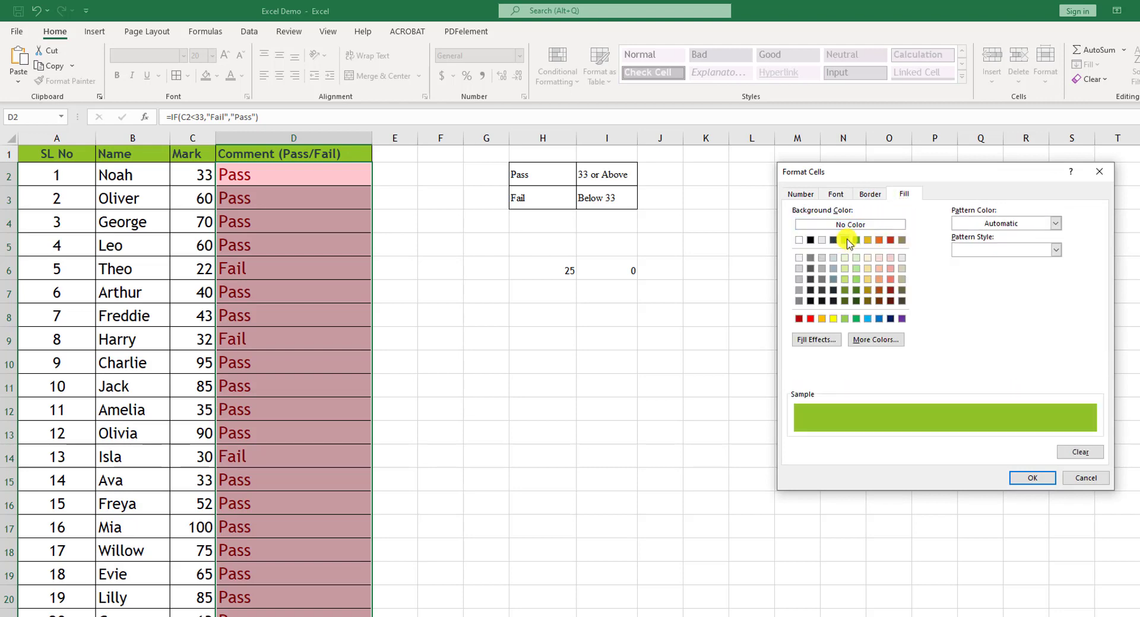
left_click(1032, 478)
left_click(1013, 379)
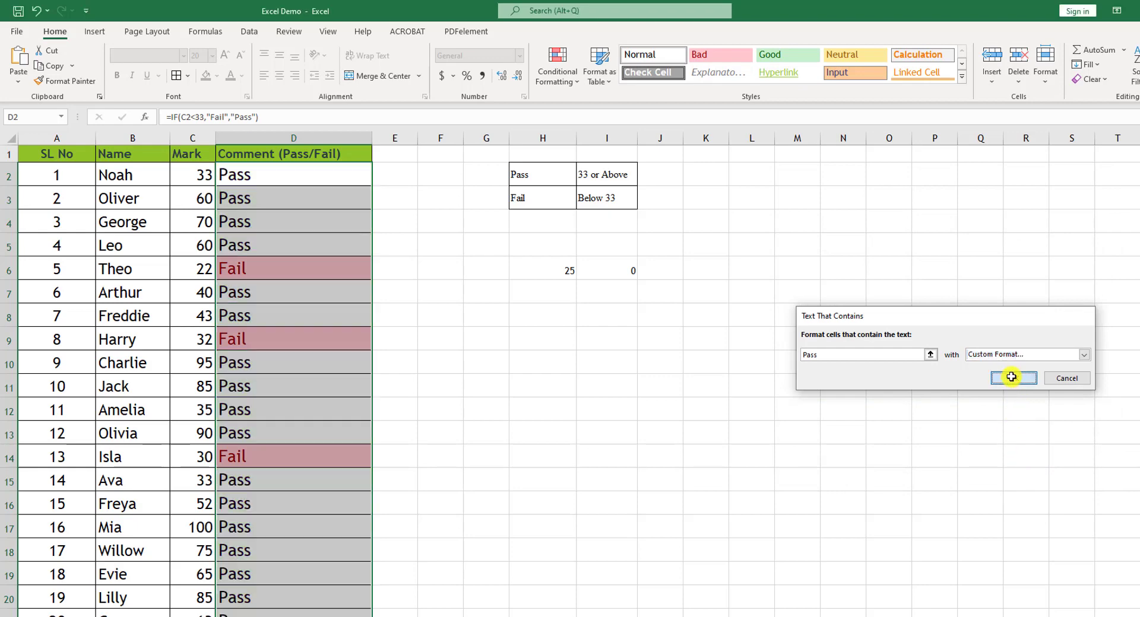
left_click(361, 244)
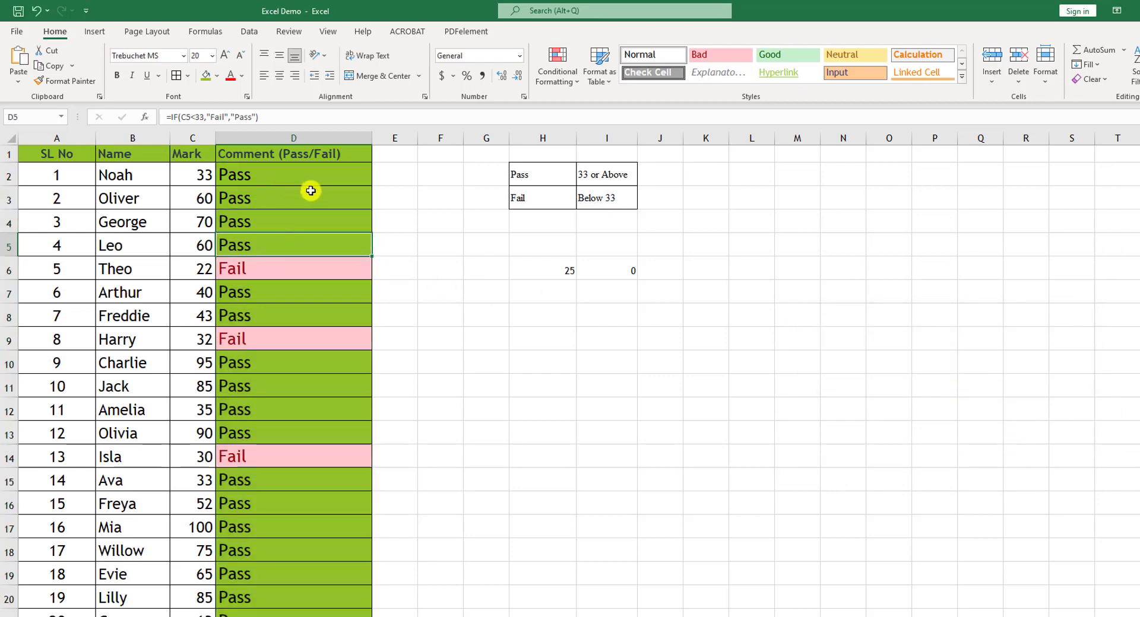
left_click(269, 268)
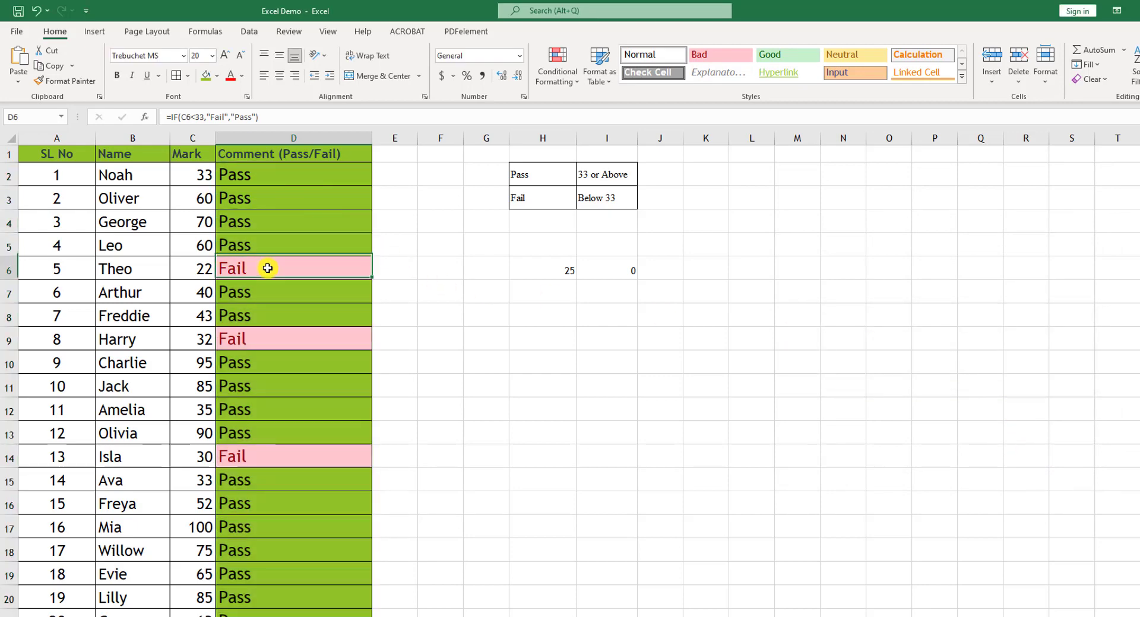